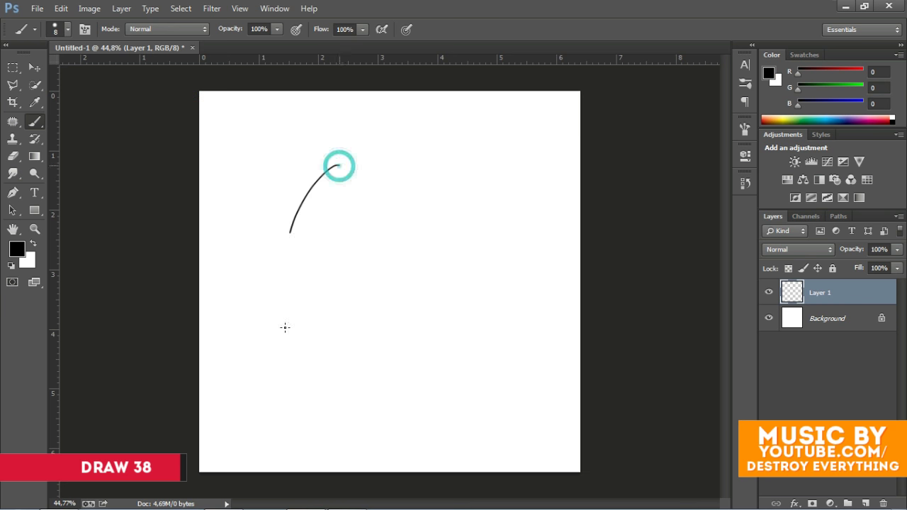
- Sketch the head, pointy ears, body sides and legs, then shrink the sketch slightly
mouse_move(338, 164)
left_mouse_down()
mouse_move(476, 247)
mouse_move(352, 366)
mouse_move(362, 394)
left_mouse_up()
left_click_drag(300, 206, 349, 163)
mouse_move(409, 190)
left_mouse_down()
mouse_move(486, 146)
mouse_move(448, 246)
mouse_move(445, 383)
left_mouse_up()
left_click_drag(312, 380, 323, 417)
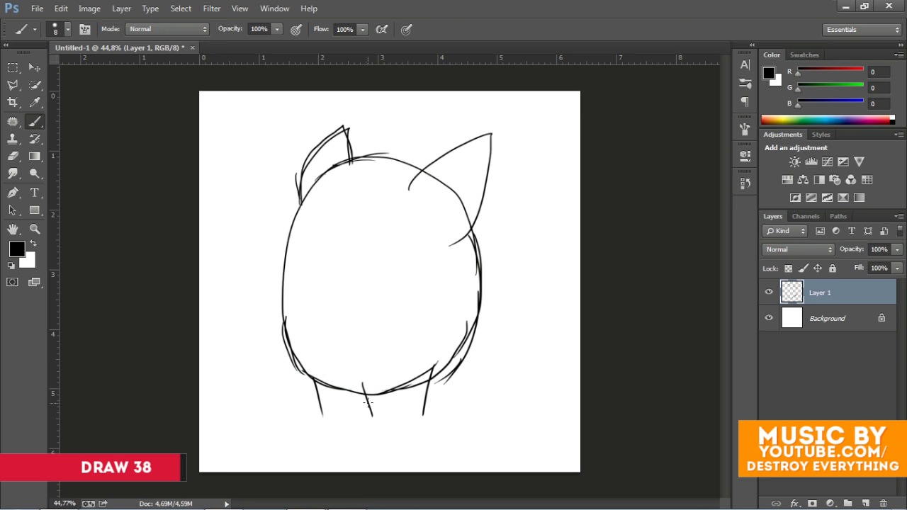
mouse_move(361, 384)
left_mouse_down()
mouse_move(381, 422)
mouse_move(324, 416)
mouse_move(420, 412)
left_mouse_up()
key("ctrl+z")
left_click_drag(441, 363, 429, 429)
left_click_drag(369, 383, 386, 422)
key("ctrl+t")
left_click_drag(500, 446, 494, 440)
key("Return")
- Sketch the body's left side, lower body, tail and inner-ear strokes
mouse_move(296, 221)
left_mouse_down()
mouse_move(287, 312)
mouse_move(317, 387)
left_mouse_up()
left_click_drag(414, 386, 485, 394)
left_click_drag(306, 386, 389, 422)
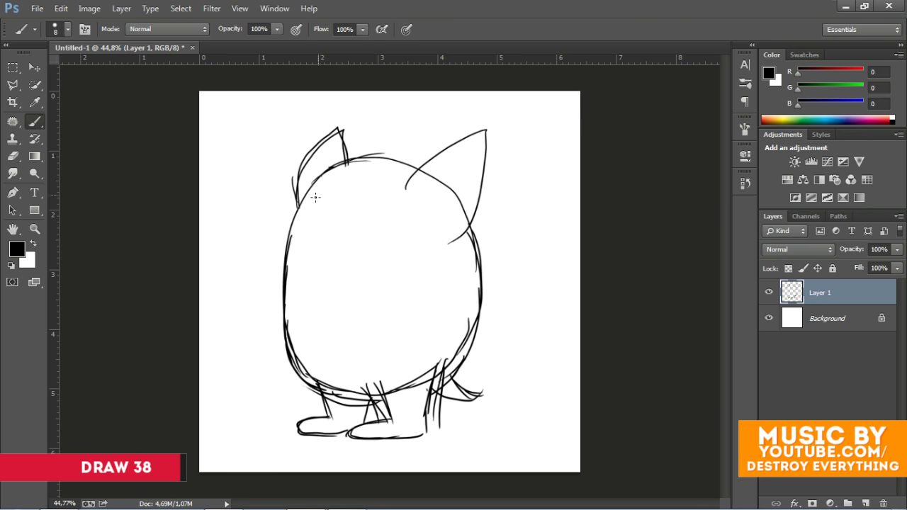
left_click_drag(316, 197, 484, 130)
left_click_drag(352, 144, 312, 149)
mouse_move(278, 206)
left_mouse_down()
mouse_move(277, 238)
mouse_move(394, 226)
left_mouse_up()
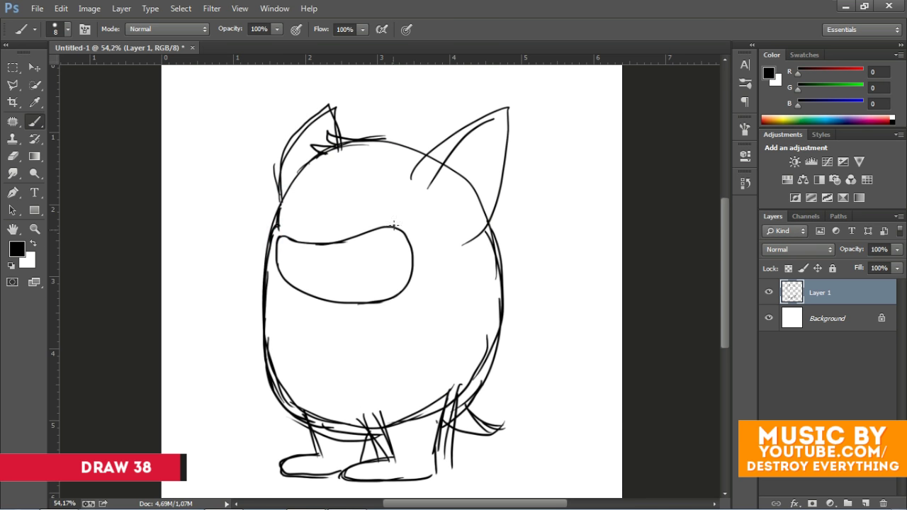
- Sketch the fang and the upper and lower teeth inside the mouth
left_click_drag(296, 244, 287, 246)
mouse_move(367, 237)
left_mouse_down()
mouse_move(383, 241)
mouse_move(374, 241)
left_mouse_up()
left_click_drag(305, 244, 346, 246)
mouse_move(299, 279)
left_mouse_down()
mouse_move(296, 292)
mouse_move(338, 292)
left_mouse_up()
left_click_drag(301, 280, 309, 292)
- Reinforce the body contours and sketch the arm, fingers around the mug, ear fur and tongue
mouse_move(282, 210)
left_mouse_down()
mouse_move(259, 300)
mouse_move(298, 411)
left_mouse_up()
left_click_drag(488, 220, 493, 328)
left_click_drag(497, 291, 482, 386)
left_click_drag(415, 305, 364, 360)
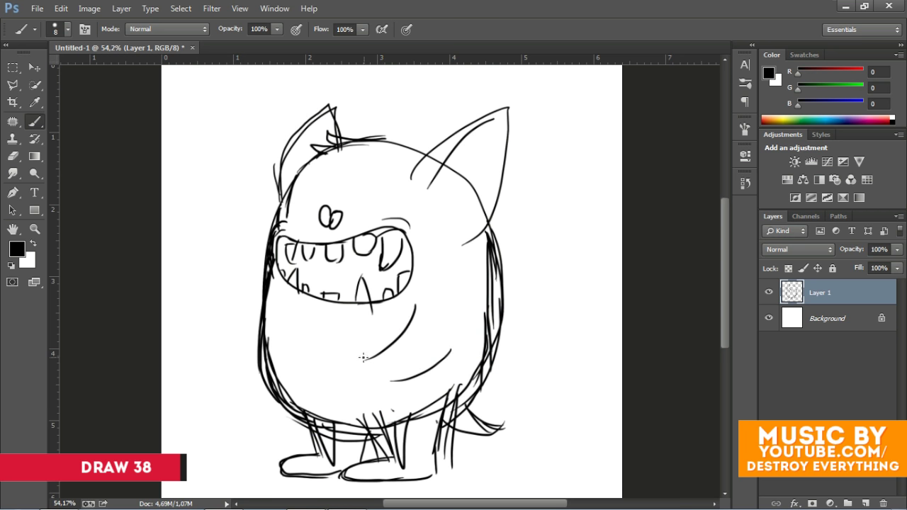
mouse_move(401, 328)
left_mouse_down()
mouse_move(352, 353)
mouse_move(333, 347)
left_mouse_up()
mouse_move(279, 326)
left_mouse_down()
mouse_move(257, 308)
mouse_move(250, 358)
left_mouse_up()
left_click_drag(283, 333, 285, 370)
left_click_drag(430, 189, 441, 196)
mouse_move(309, 293)
left_mouse_down()
mouse_move(370, 275)
mouse_move(390, 281)
left_mouse_up()
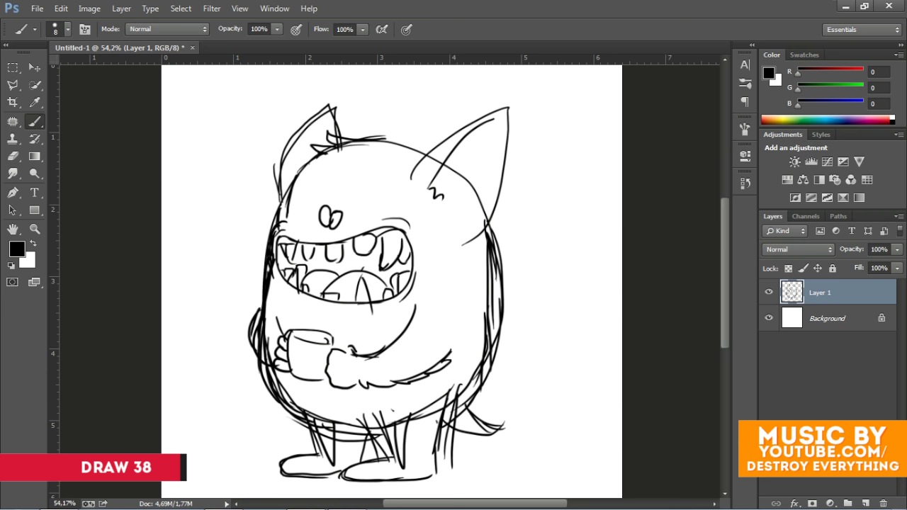
- Add Layer 2 for inking and lower Layer 1's opacity to fade the sketch
left_click(866, 503)
left_click(820, 318)
left_click_drag(897, 249, 879, 250)
left_click(820, 292)
scroll(496, 234, "up", 2)
- With a larger brush, ink the head top tuft, left ear, right body contour and face side
left_click_drag(507, 230, 499, 324)
key("bracketright")
mouse_move(446, 210)
left_mouse_down()
mouse_move(480, 151)
mouse_move(577, 249)
mouse_move(570, 284)
mouse_move(618, 149)
mouse_move(570, 298)
left_mouse_up()
key("ctrl+z")
mouse_move(469, 168)
left_mouse_down()
mouse_move(304, 128)
mouse_move(314, 163)
mouse_move(241, 268)
mouse_move(229, 190)
mouse_move(320, 134)
left_mouse_up()
mouse_move(567, 307)
left_mouse_down()
mouse_move(549, 228)
mouse_move(564, 365)
left_mouse_up()
left_click_drag(572, 287, 533, 417)
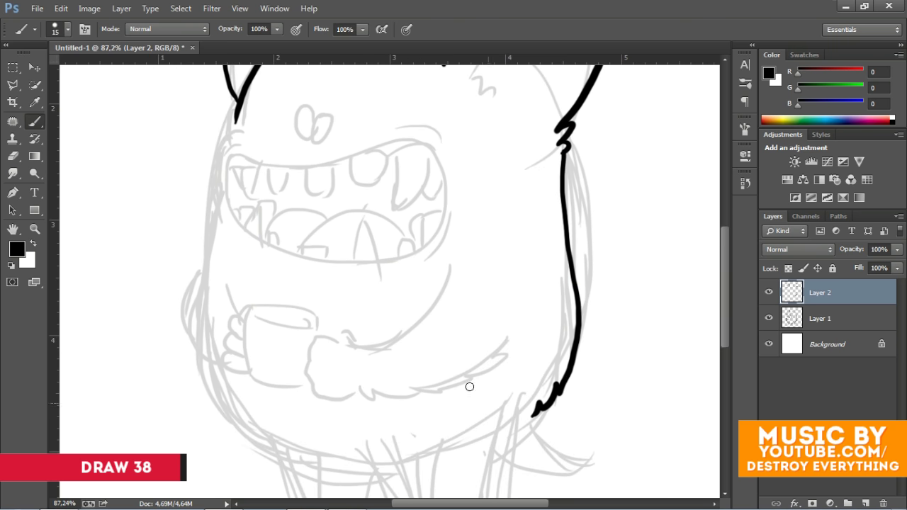
left_click_drag(217, 170, 221, 192)
- Ink the left body curve, the arm under the mouth and wavy belly fur lines
left_click_drag(198, 253, 221, 364)
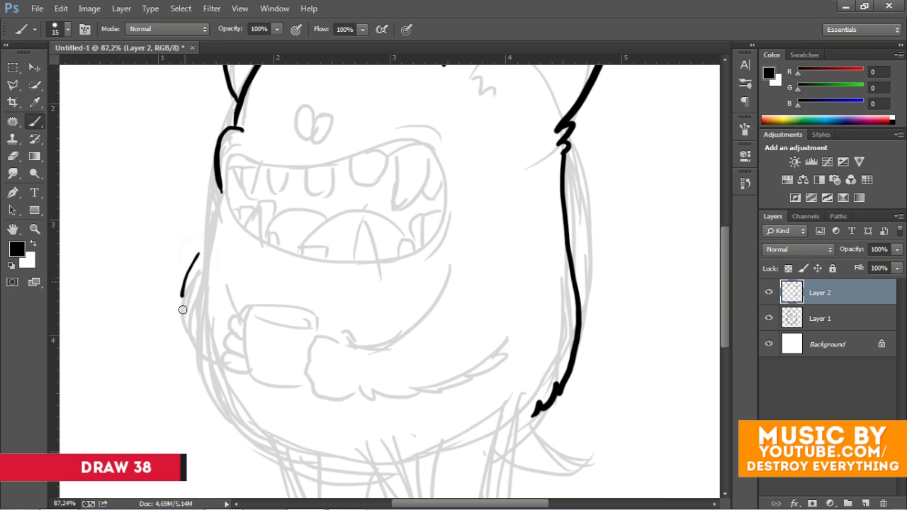
left_click_drag(223, 271, 237, 309)
left_click_drag(217, 159, 197, 251)
left_click_drag(456, 254, 372, 350)
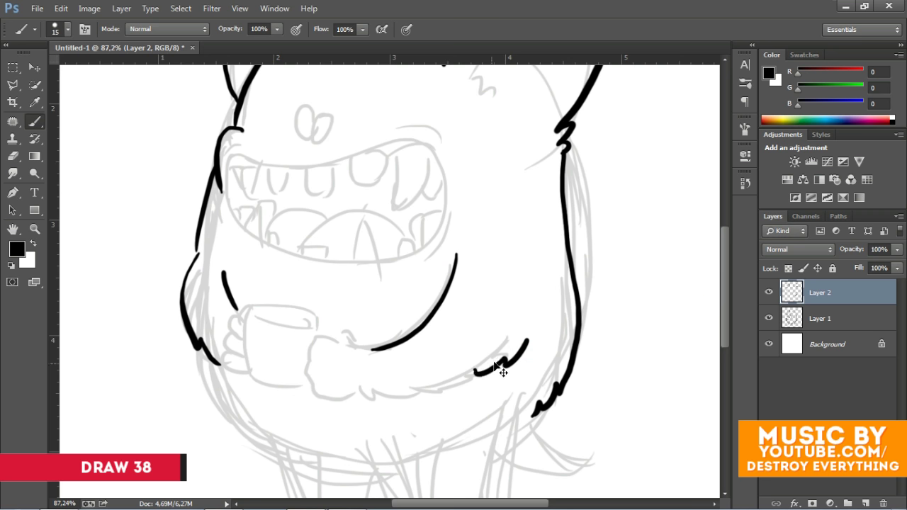
key("ctrl+z")
left_click_drag(521, 348, 365, 392)
left_click_drag(347, 344, 307, 354)
- Ink the arm arc, the paw's bumpy knuckles and the mug's left side and base
left_click_drag(309, 355, 318, 404)
key("ctrl+z")
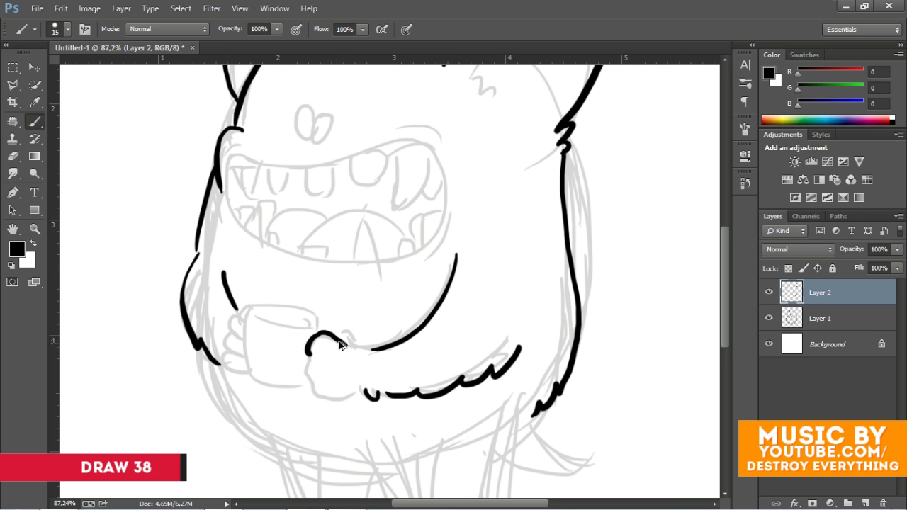
left_click_drag(306, 354, 309, 387)
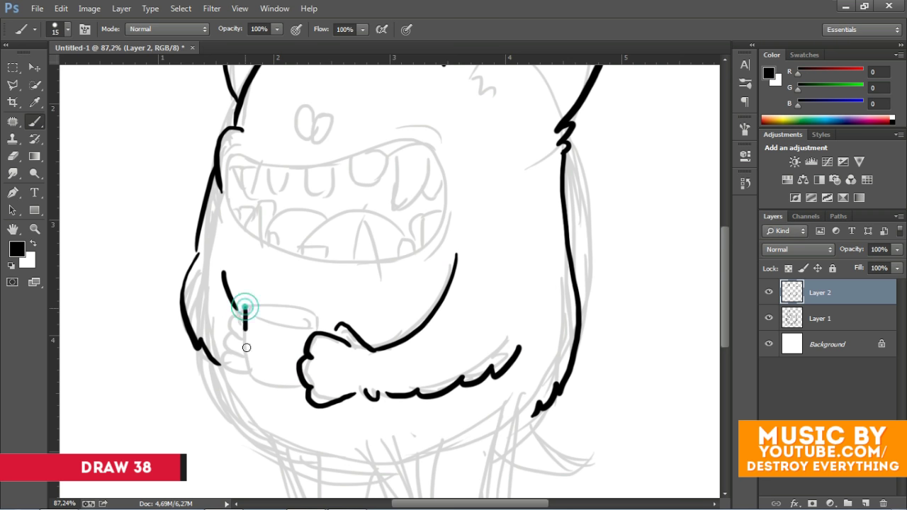
left_click_drag(243, 309, 301, 389)
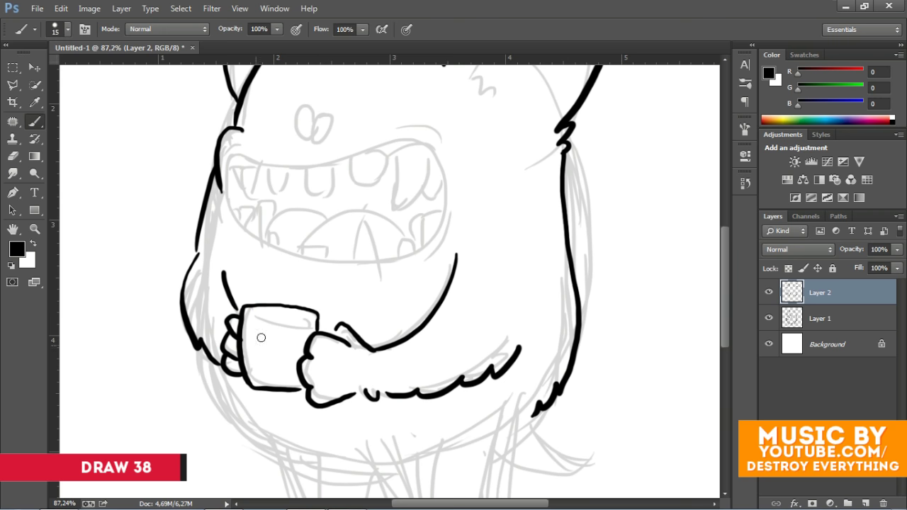
key("bracketleft")
scroll(250, 300, "up", 2)
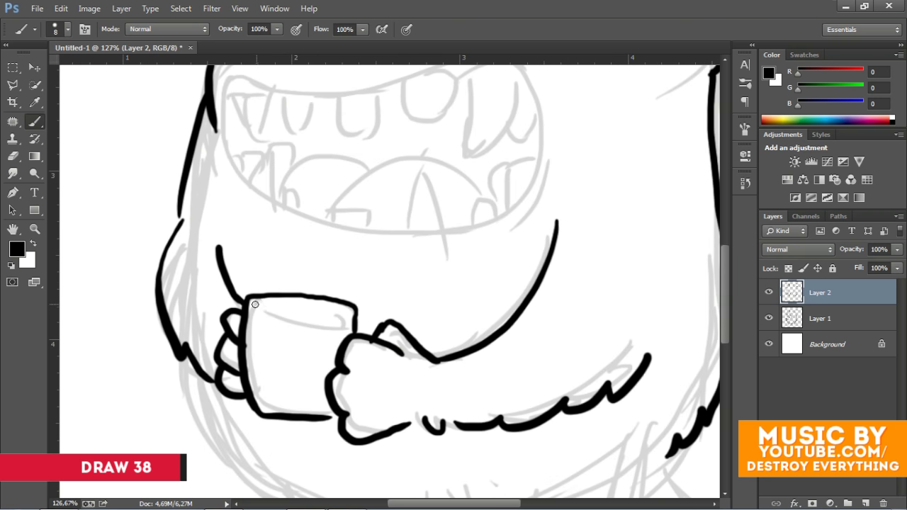
- Ink the mug's oval rim with two dots and a tidy fur line below the paw
key("ctrl+z")
left_click_drag(257, 307, 308, 304)
left_click(258, 381)
left_click(258, 388)
left_click_drag(434, 365, 426, 413)
key("ctrl+z")
key("e")
key("b")
left_click_drag(425, 348, 431, 369)
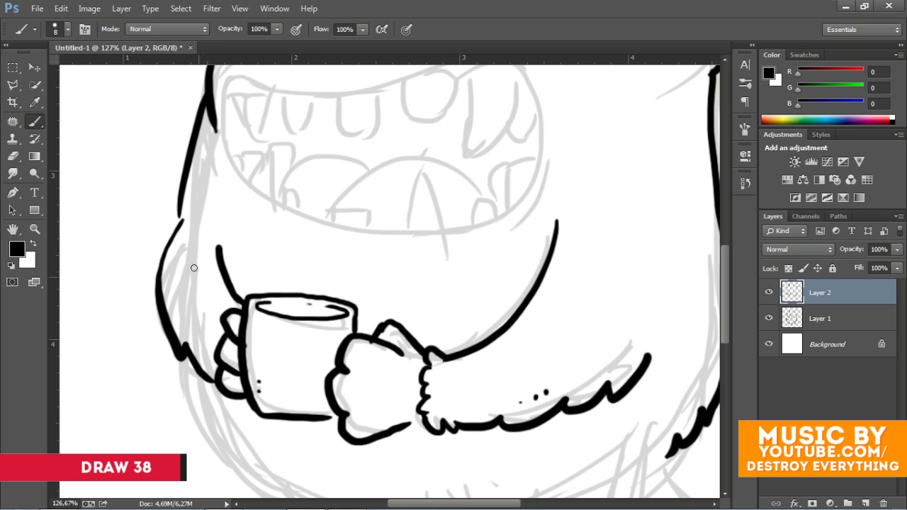
scroll(375, 212, "up", 5)
- Ink two oval eyes with pupil dots and lash accents
left_click_drag(367, 151, 356, 197)
mouse_move(354, 152)
left_mouse_down()
mouse_move(346, 193)
mouse_move(389, 192)
left_mouse_up()
left_click(346, 171)
left_click(362, 169)
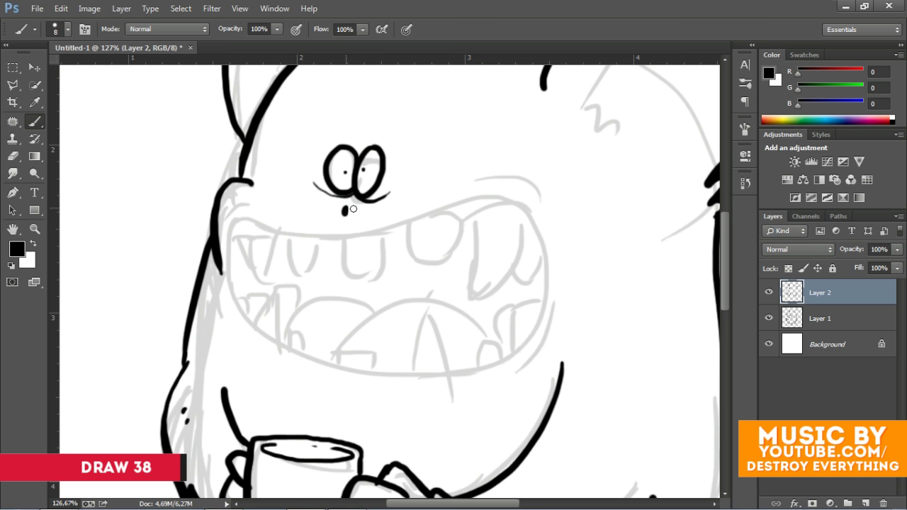
left_click_drag(322, 168, 325, 186)
left_click_drag(394, 163, 396, 171)
- Ink the wide smile, upper lip, a fang and square upper teeth
mouse_move(248, 205)
left_mouse_down()
mouse_move(241, 305)
mouse_move(436, 370)
mouse_move(460, 369)
left_mouse_up()
mouse_move(245, 206)
left_mouse_down()
mouse_move(328, 229)
mouse_move(461, 370)
left_mouse_up()
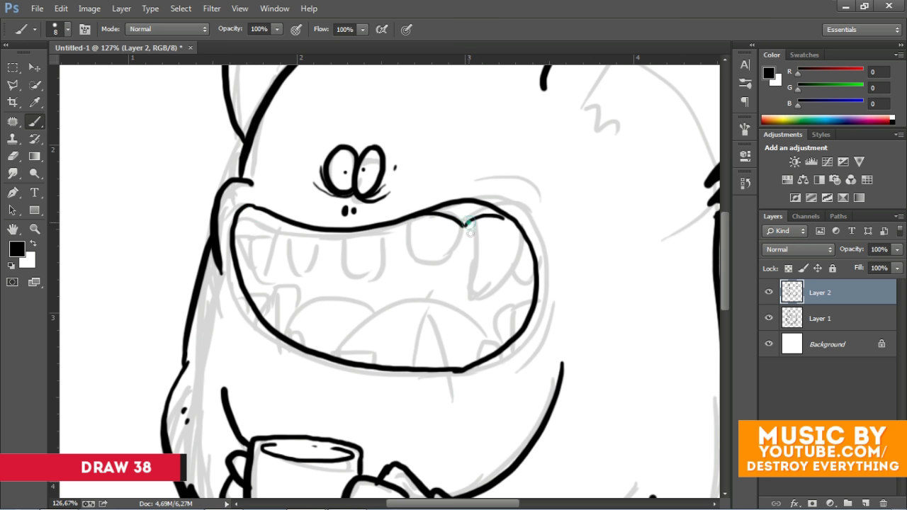
left_click_drag(465, 221, 524, 231)
left_click_drag(409, 217, 464, 224)
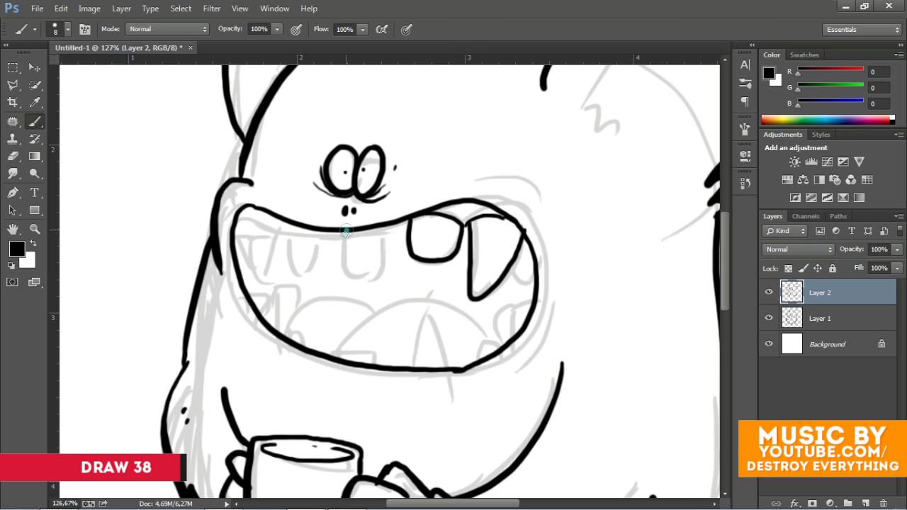
left_click_drag(343, 227, 385, 227)
left_click_drag(287, 225, 317, 227)
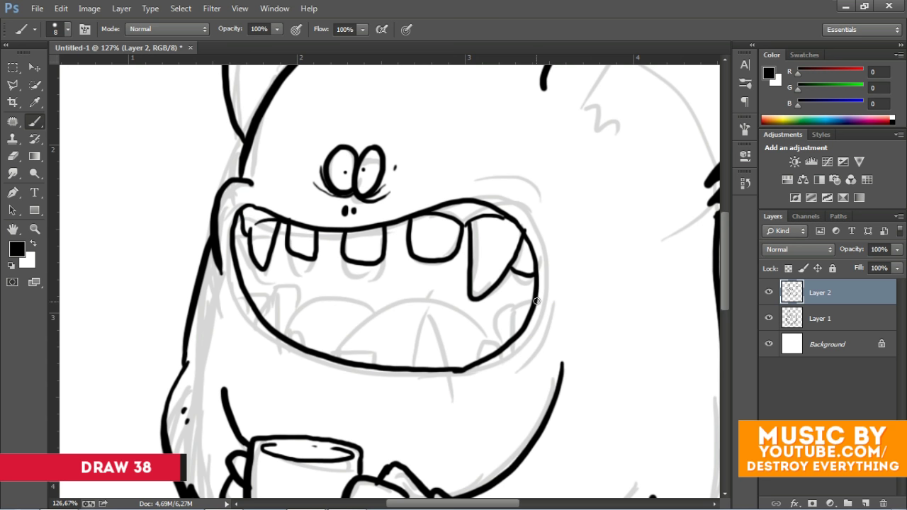
- Ink the lower fangs and teeth, the tongue curve with dot texture, and the gum line
left_click_drag(537, 302, 511, 344)
left_click_drag(422, 368, 460, 370)
mouse_move(252, 303)
left_mouse_down()
mouse_move(273, 322)
mouse_move(301, 303)
left_mouse_up()
left_click_drag(289, 333, 317, 332)
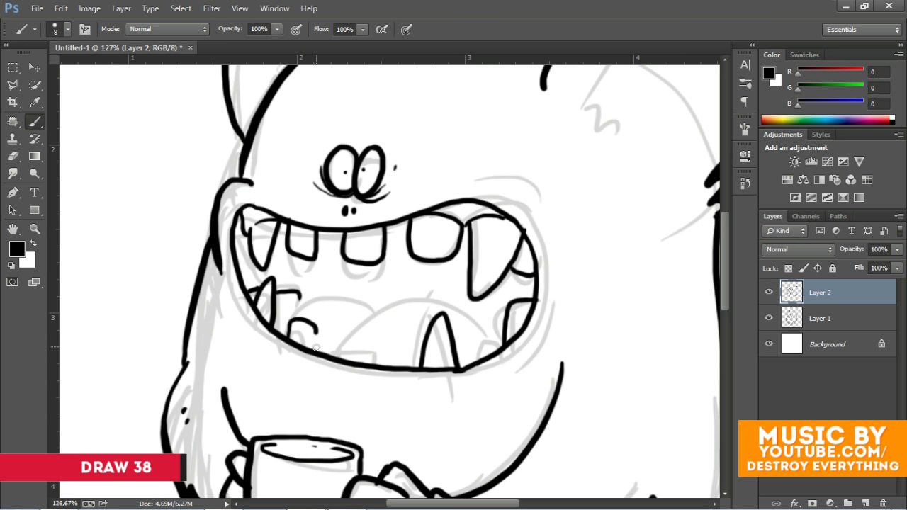
left_click_drag(339, 363, 376, 363)
mouse_move(465, 355)
left_mouse_down()
mouse_move(496, 347)
mouse_move(351, 328)
left_mouse_up()
left_click_drag(397, 292, 294, 319)
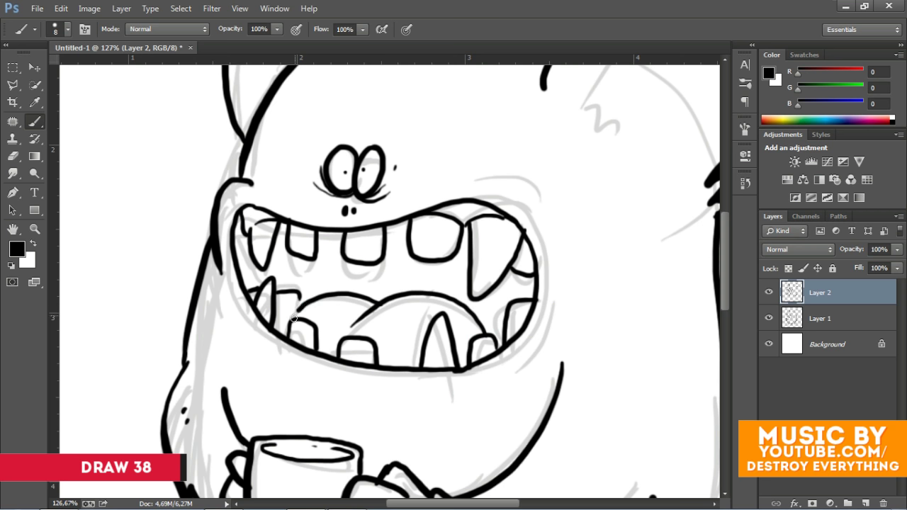
left_click(401, 305)
left_click(409, 304)
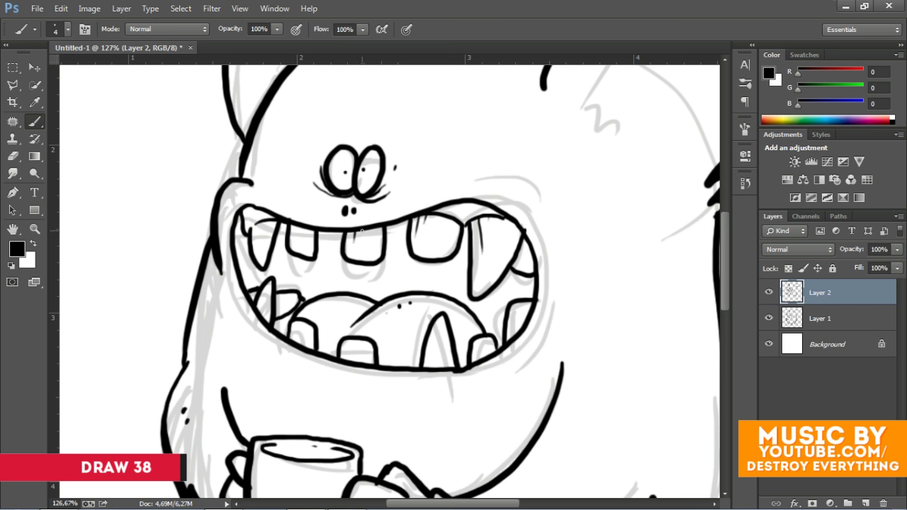
- Hatch shading on the teeth, hide the sketch to check, and remove a stray ear stroke
left_click_drag(436, 333, 453, 370)
left_click_drag(504, 346, 495, 327)
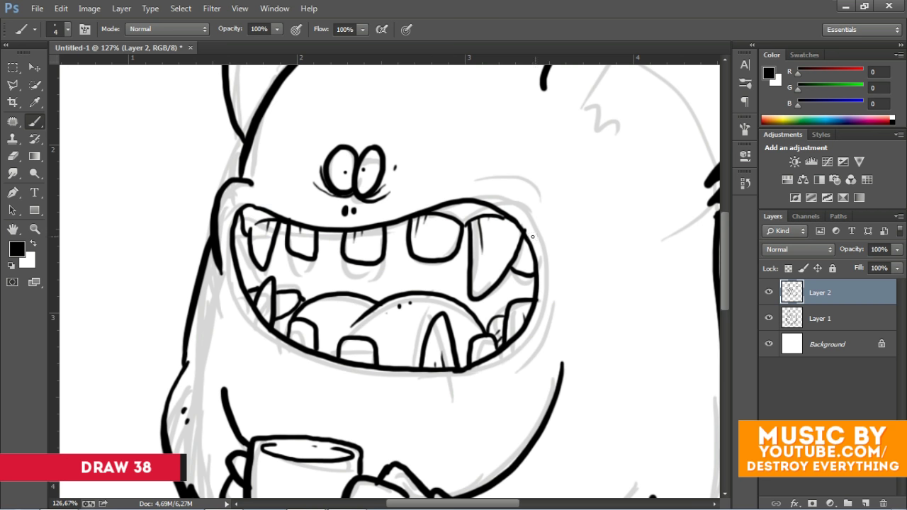
left_click_drag(273, 314, 287, 330)
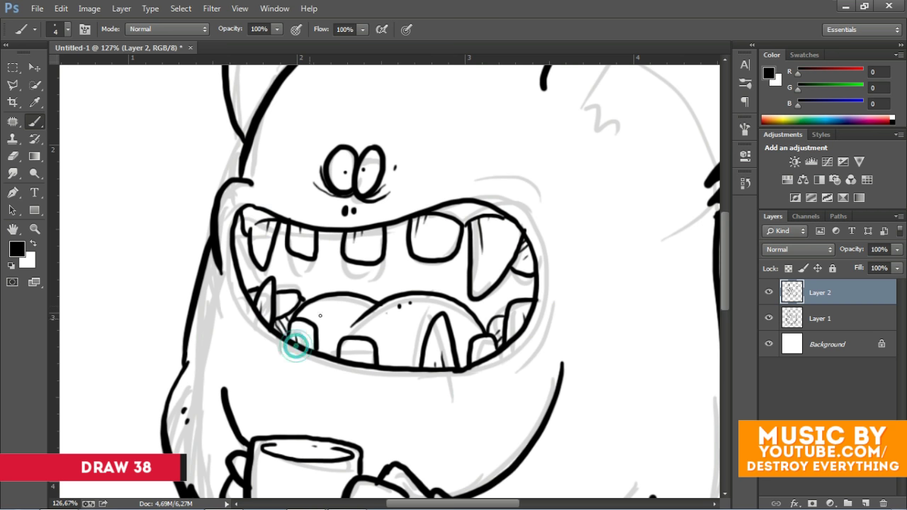
left_click_drag(272, 247, 284, 229)
left_click(769, 319)
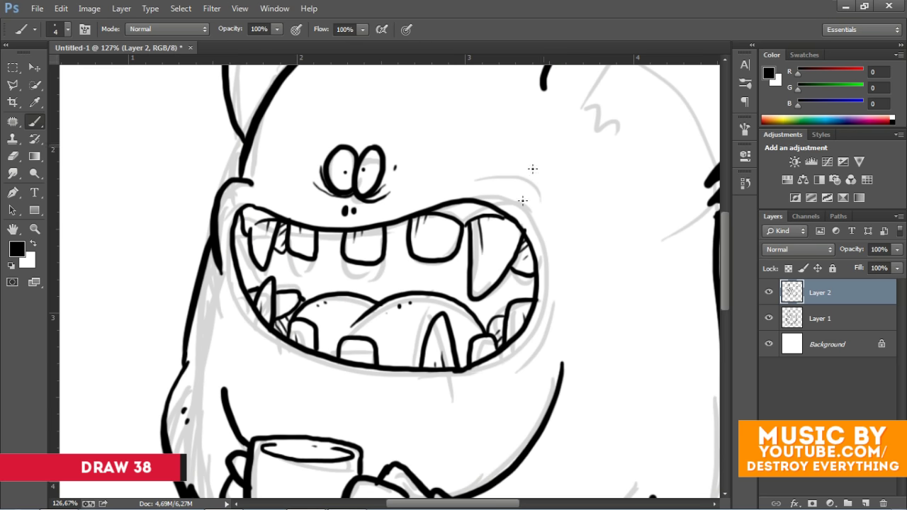
scroll(427, 152, "down", 3)
key("ctrl+z")
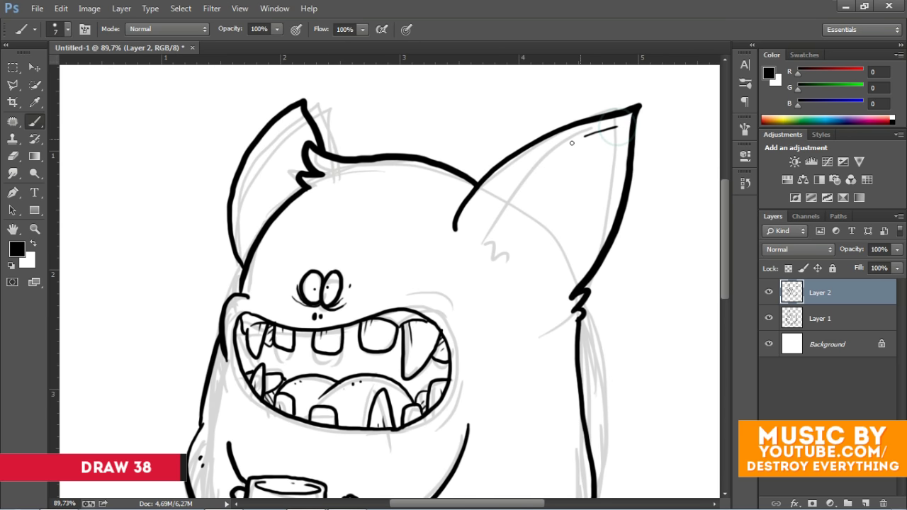
- Ink the right ear's inner contour, a fur tuft at its base and dot texture inside
left_click_drag(617, 127, 486, 223)
left_click_drag(484, 228, 506, 252)
left_click_drag(615, 127, 595, 207)
left_click(510, 256)
left_click(515, 261)
left_click(519, 266)
left_click(523, 199)
left_click(516, 210)
- Add dots beside the body and ink curves and a dot at the mouth's right corner
left_click(562, 343)
left_click(564, 352)
left_click_drag(398, 294, 448, 307)
left_click_drag(464, 367, 458, 394)
left_click(461, 355)
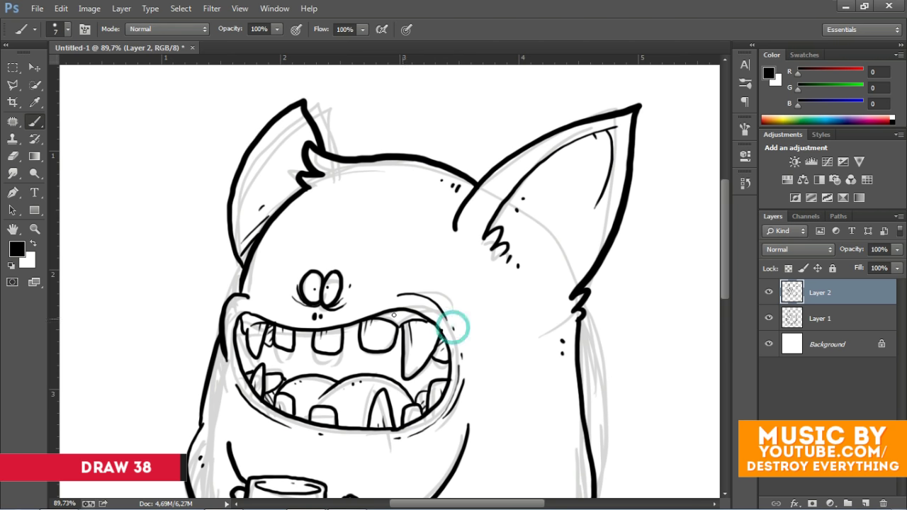
- Ink the two legs, the bottom body curve, the tail outline and fur marks on the belly
key("ctrl+0")
scroll(336, 352, "up", 2)
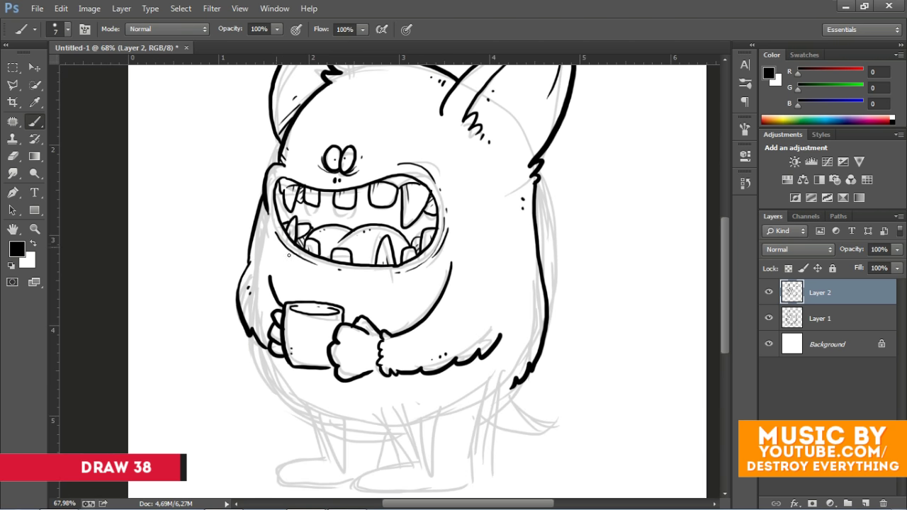
mouse_move(248, 332)
left_mouse_down()
mouse_move(311, 411)
mouse_move(398, 435)
mouse_move(427, 476)
mouse_move(440, 413)
left_mouse_up()
left_click_drag(516, 385, 434, 429)
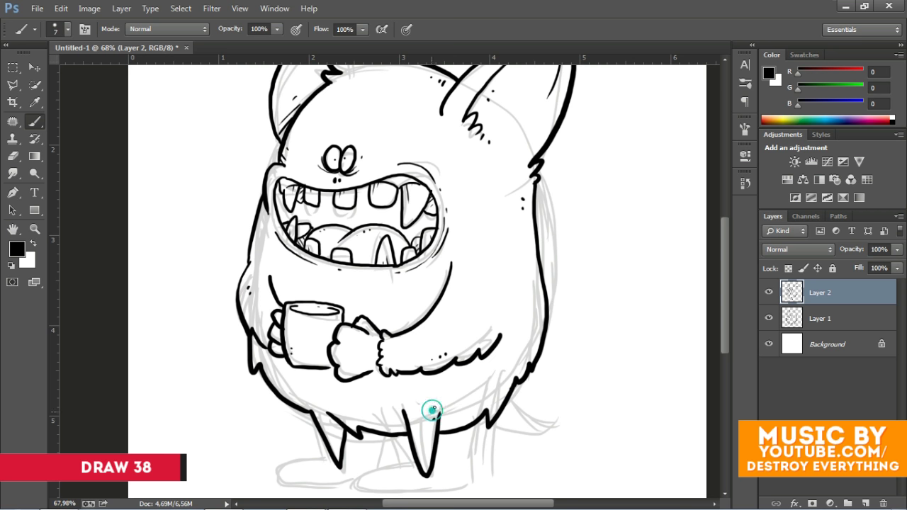
mouse_move(578, 385)
left_mouse_down()
mouse_move(516, 410)
mouse_move(591, 390)
left_mouse_up()
key("ctrl+z")
key("ctrl+z")
mouse_move(516, 387)
left_mouse_down()
mouse_move(524, 380)
mouse_move(538, 397)
left_mouse_up()
left_click_drag(489, 349, 506, 336)
left_click_drag(252, 334, 264, 348)
- Hide the pencil sketch layer and add a new empty layer for the mouth fill
left_click(865, 503, "ctrl")
left_click(769, 345)
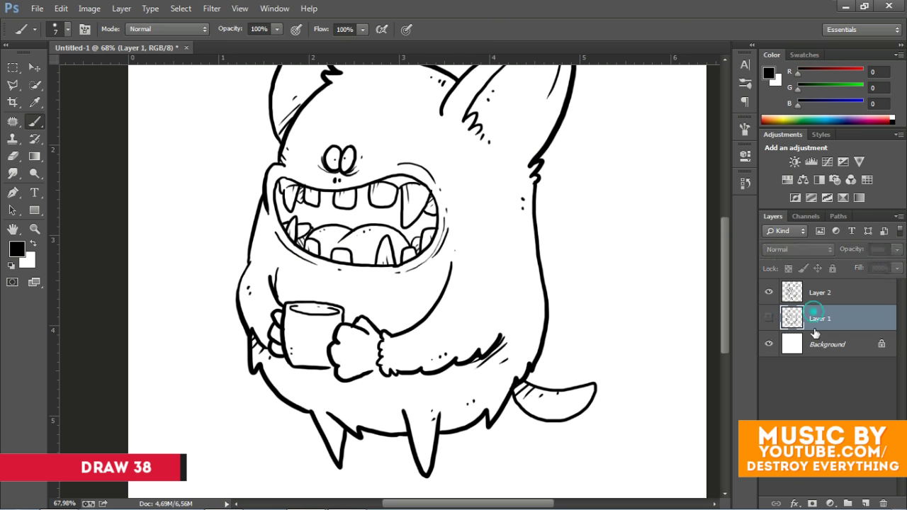
scroll(290, 257, "up", 5)
- With a smaller brush, paint the mouth interior solid black, including the gap beside the right fang
key("bracketleft")
key("bracketleft")
left_click_drag(246, 241, 261, 290)
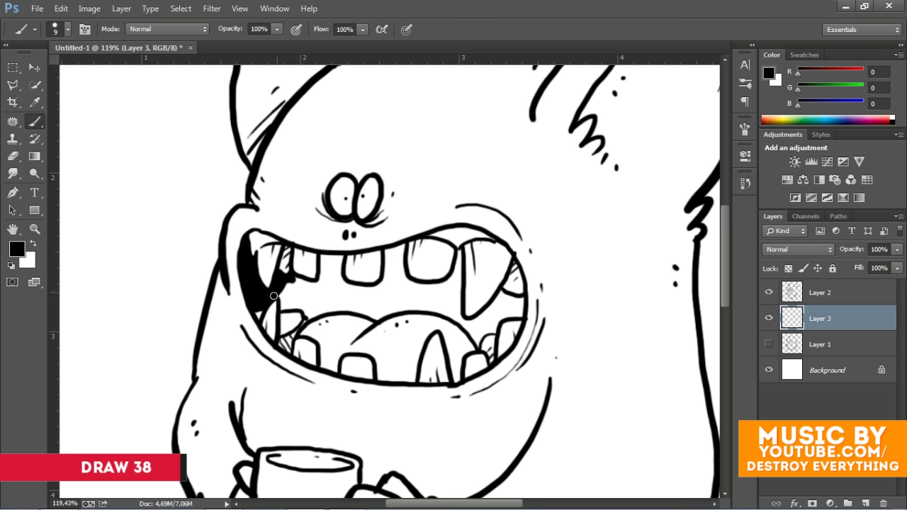
left_click_drag(312, 316, 296, 287)
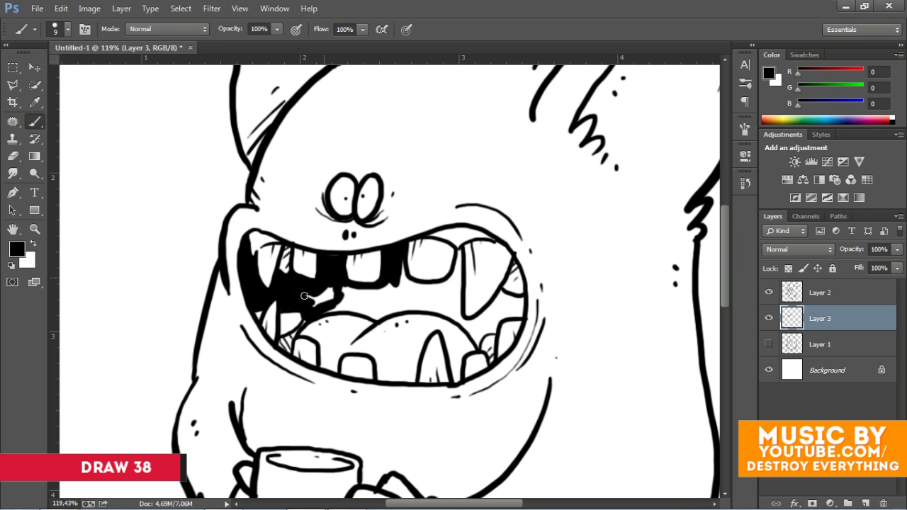
mouse_move(353, 310)
left_mouse_down()
mouse_move(383, 287)
mouse_move(365, 297)
mouse_move(368, 305)
left_mouse_up()
left_click_drag(397, 298, 364, 304)
left_click_drag(426, 264, 429, 318)
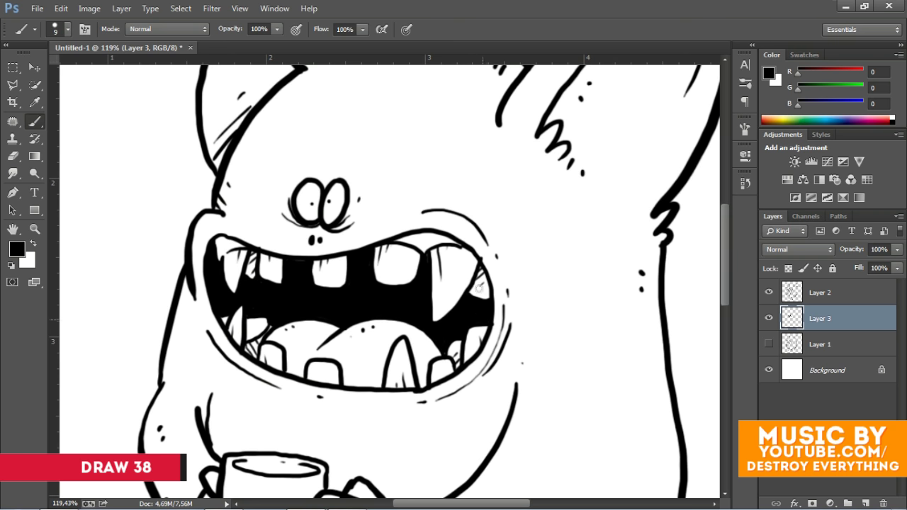
scroll(478, 287, "down", 5)
scroll(348, 395, "up", 3)
- Add a new layer and set the foreground colour to red
key("ctrl+shift+alt+n")
left_click(17, 248)
left_click(729, 187)
left_click(885, 176)
left_click(560, 214)
- With a larger brush, paint red over the monster's sides, under the mouth and around the mug and paw
key("bracketright")
mouse_move(546, 184)
left_mouse_down()
mouse_move(588, 177)
mouse_move(599, 333)
mouse_move(489, 340)
left_mouse_up()
mouse_move(276, 192)
left_mouse_down()
mouse_move(250, 308)
mouse_move(275, 399)
mouse_move(331, 441)
left_mouse_up()
mouse_move(285, 391)
left_mouse_down()
mouse_move(273, 292)
mouse_move(291, 227)
mouse_move(301, 284)
mouse_move(419, 271)
left_mouse_up()
mouse_move(497, 229)
left_mouse_down()
mouse_move(301, 323)
mouse_move(454, 396)
left_mouse_up()
left_click_drag(433, 354, 510, 266)
mouse_move(496, 284)
left_mouse_down()
mouse_move(511, 208)
mouse_move(585, 323)
mouse_move(556, 375)
mouse_move(386, 382)
mouse_move(363, 323)
mouse_move(528, 296)
mouse_move(569, 263)
mouse_move(553, 340)
mouse_move(396, 361)
mouse_move(532, 306)
left_mouse_up()
- Paint red around both ears and down to the neck, keeping the inner ears white
scroll(496, 318, "up", 2)
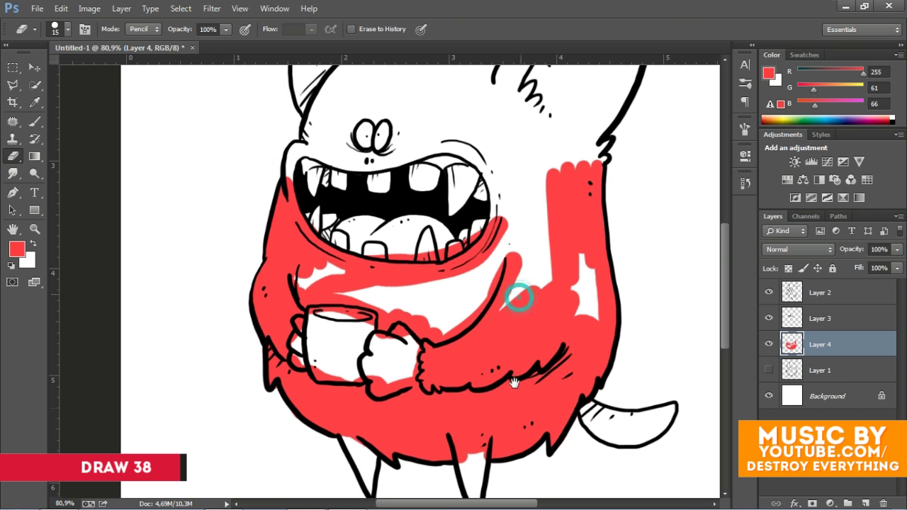
scroll(517, 293, "up", 1)
left_click(595, 190)
left_click_drag(607, 186, 589, 260)
mouse_move(641, 87)
left_mouse_down()
mouse_move(490, 183)
mouse_move(573, 255)
mouse_move(567, 280)
left_mouse_up()
left_click_drag(336, 145, 312, 190)
left_click_drag(333, 82, 365, 145)
mouse_move(340, 82)
left_mouse_down()
mouse_move(287, 149)
mouse_move(298, 228)
left_mouse_up()
- Fill the upper lip, top of the head, cheeks, belly and lower body red
mouse_move(283, 263)
left_mouse_down()
mouse_move(355, 264)
mouse_move(478, 329)
left_mouse_up()
mouse_move(372, 149)
left_mouse_down()
mouse_move(315, 103)
mouse_move(312, 219)
left_mouse_up()
mouse_move(352, 165)
left_mouse_down()
mouse_move(386, 138)
mouse_move(475, 153)
mouse_move(513, 202)
mouse_move(544, 270)
mouse_move(494, 409)
mouse_move(546, 262)
mouse_move(593, 237)
left_mouse_up()
mouse_move(524, 341)
left_mouse_down()
mouse_move(500, 407)
mouse_move(333, 369)
left_mouse_up()
mouse_move(365, 221)
left_mouse_down()
mouse_move(454, 235)
mouse_move(516, 145)
mouse_move(361, 212)
mouse_move(465, 235)
left_mouse_up()
left_click(863, 503)
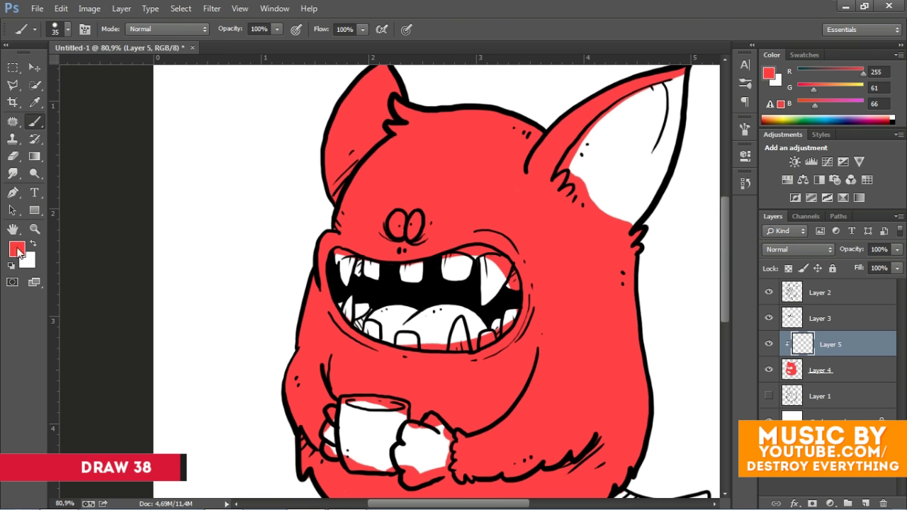
- Switch the colour to dark red and shade down the monster's right edge
left_click(16, 249)
left_click(751, 234)
left_click(882, 176)
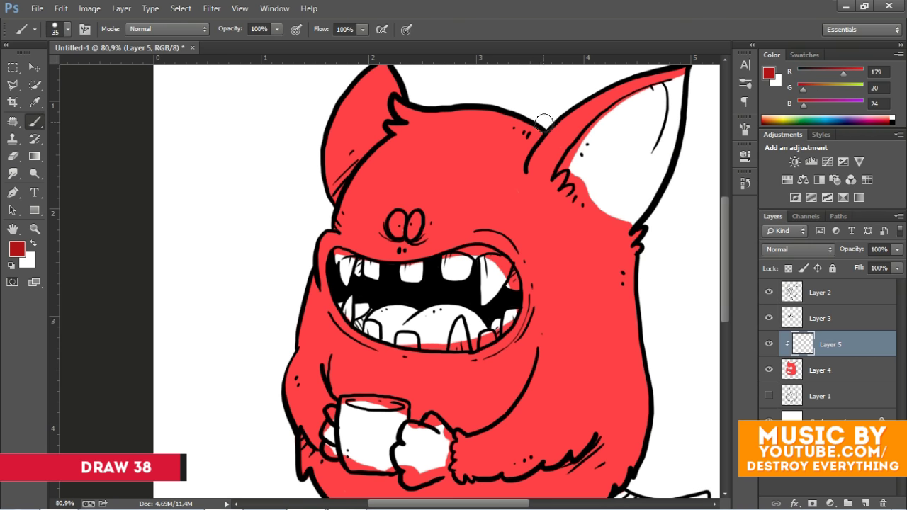
left_click_drag(387, 126, 354, 87)
left_click_drag(606, 186, 596, 436)
left_click_drag(589, 328, 584, 260)
left_click_drag(603, 306, 491, 437)
- Shade dark red between the legs, under the right arm and on the belly below the mug
mouse_move(327, 405)
left_mouse_down()
mouse_move(429, 443)
mouse_move(542, 408)
mouse_move(604, 313)
left_mouse_up()
mouse_move(475, 372)
left_mouse_down()
mouse_move(518, 418)
mouse_move(522, 372)
mouse_move(575, 312)
mouse_move(576, 269)
mouse_move(584, 326)
mouse_move(567, 263)
left_mouse_up()
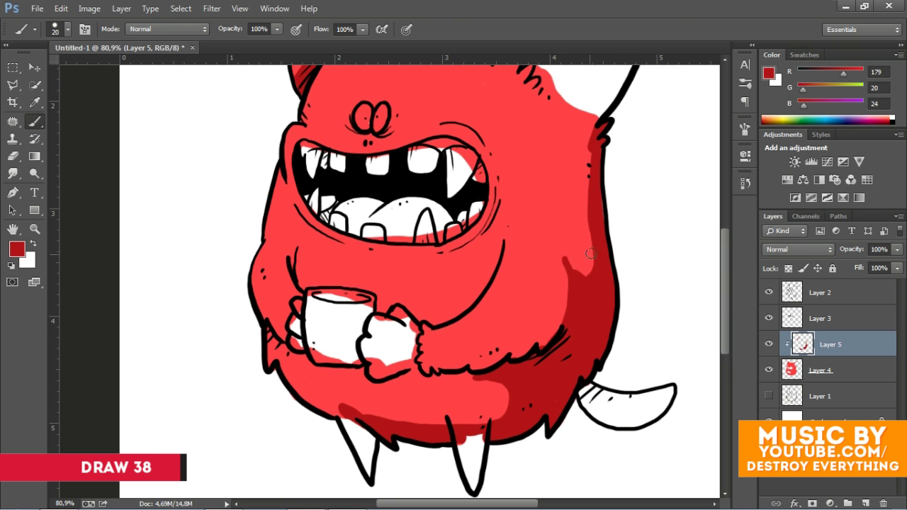
scroll(319, 306, "down", 1)
scroll(319, 306, "left", 2)
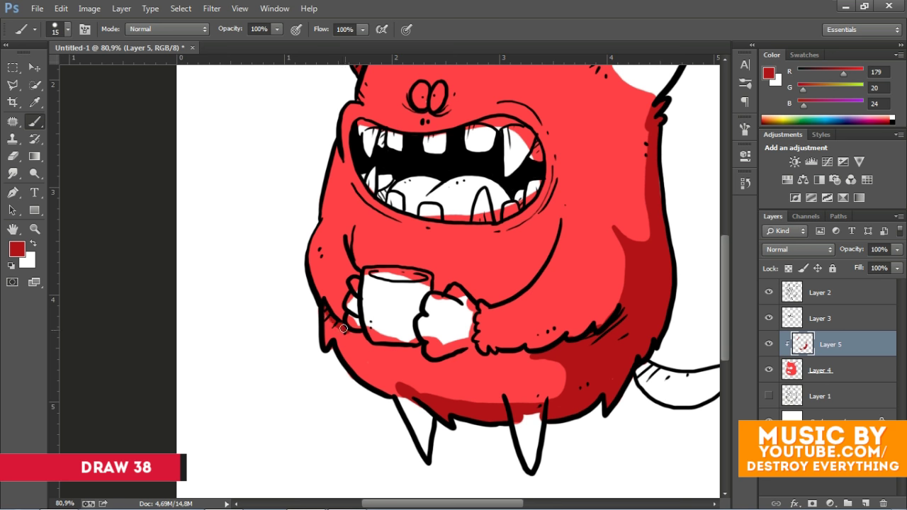
mouse_move(359, 338)
left_mouse_down()
mouse_move(420, 359)
mouse_move(502, 356)
mouse_move(530, 374)
mouse_move(338, 338)
mouse_move(333, 358)
left_mouse_up()
- Resize the brush, undo a lip shading stroke, and shade dark red around the eyes
key("bracketright")
key("bracketright")
scroll(340, 326, "up", 3)
key("bracketleft")
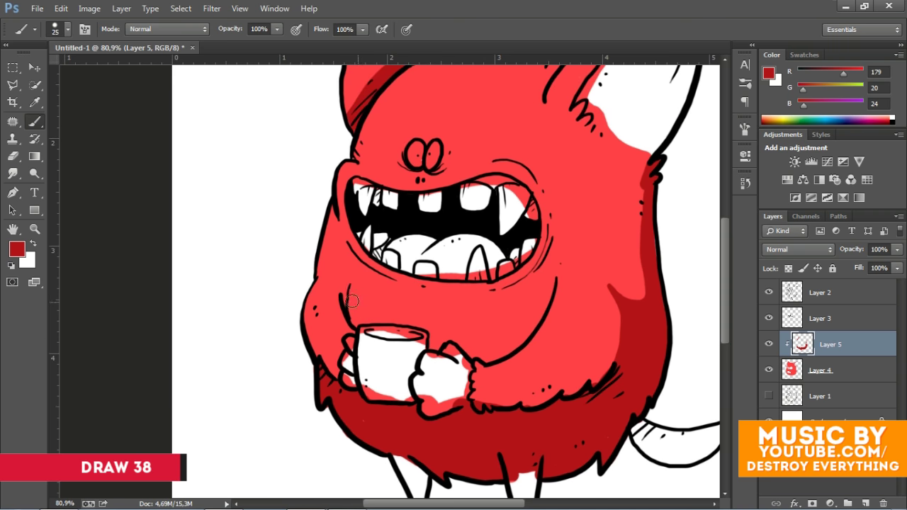
key("ctrl+z")
mouse_move(541, 225)
left_mouse_down()
mouse_move(354, 233)
mouse_move(382, 266)
mouse_move(452, 282)
left_mouse_up()
key("ctrl+z")
scroll(394, 212, "up", 3)
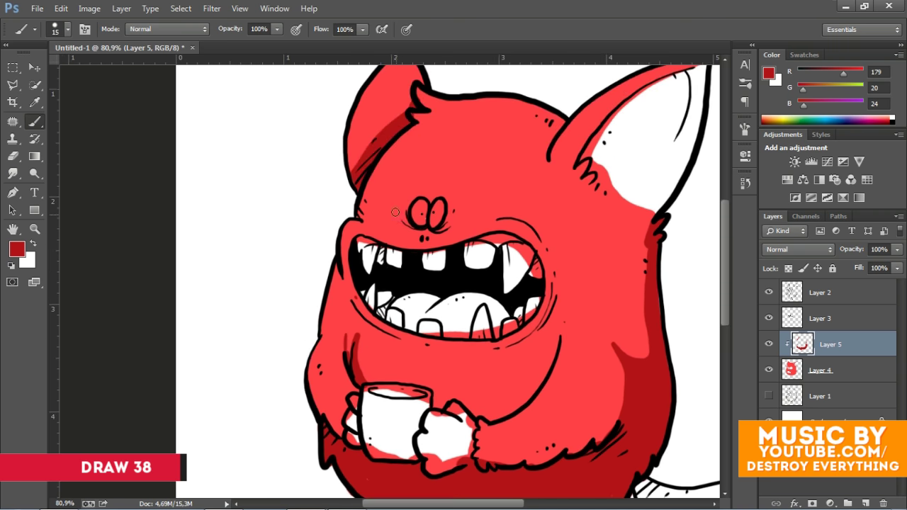
left_click_drag(398, 225, 442, 215)
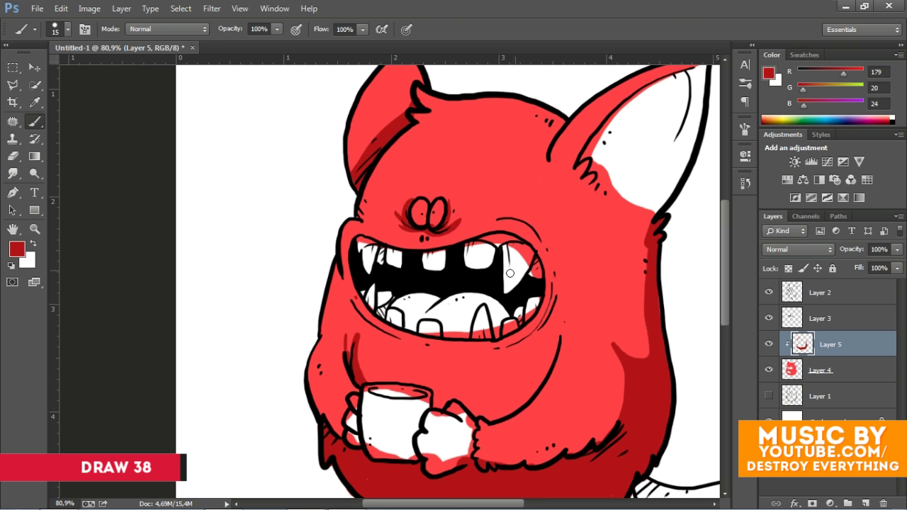
- Switch to light pink and highlight the head, the left body edge and the right belly edge
left_click(17, 249)
left_click(679, 170)
left_click(882, 172)
left_click_drag(487, 182, 492, 215)
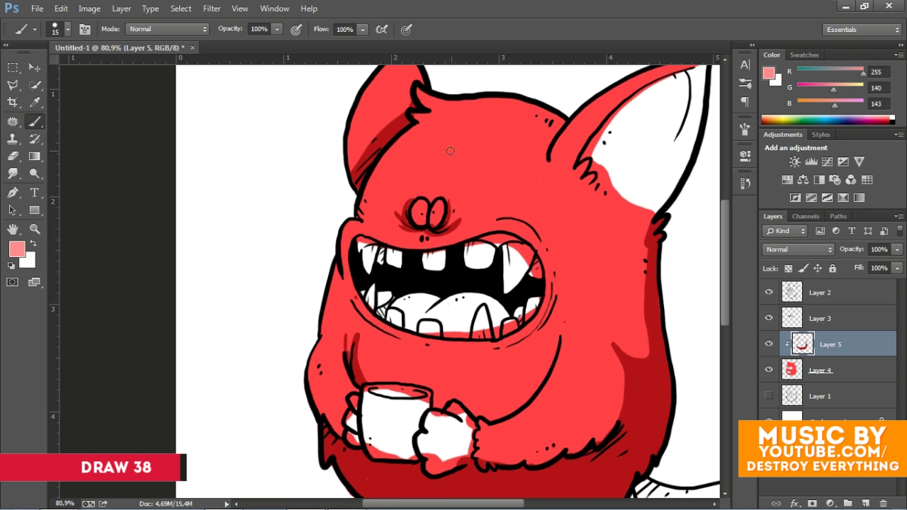
left_click_drag(408, 131, 357, 205)
mouse_move(358, 222)
left_mouse_down()
mouse_move(330, 258)
mouse_move(319, 305)
mouse_move(312, 426)
mouse_move(323, 303)
left_mouse_up()
mouse_move(565, 326)
left_mouse_down()
mouse_move(524, 415)
mouse_move(479, 429)
left_mouse_up()
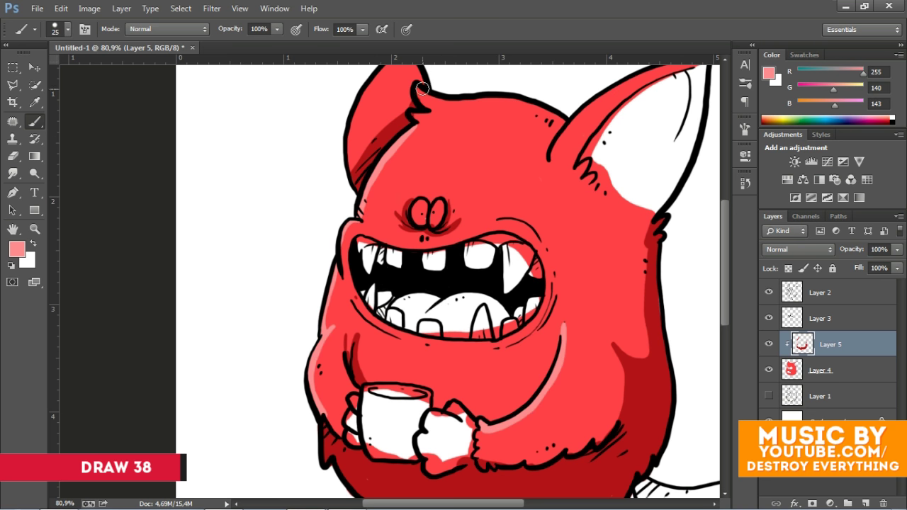
- Switch to the Eraser and select the flat red colour layer
scroll(539, 114, "up", 3)
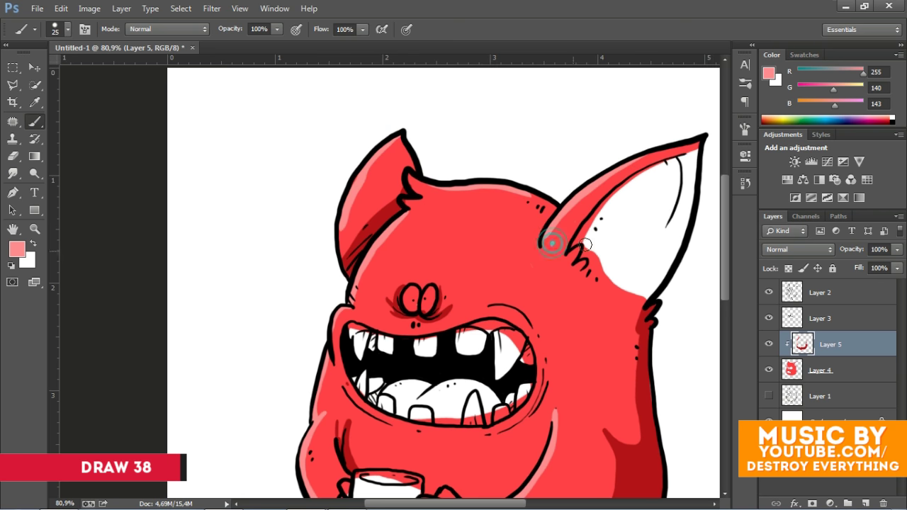
key("e")
scroll(425, 283, "down", 5)
scroll(259, 208, "up", 4)
left_click(820, 370)
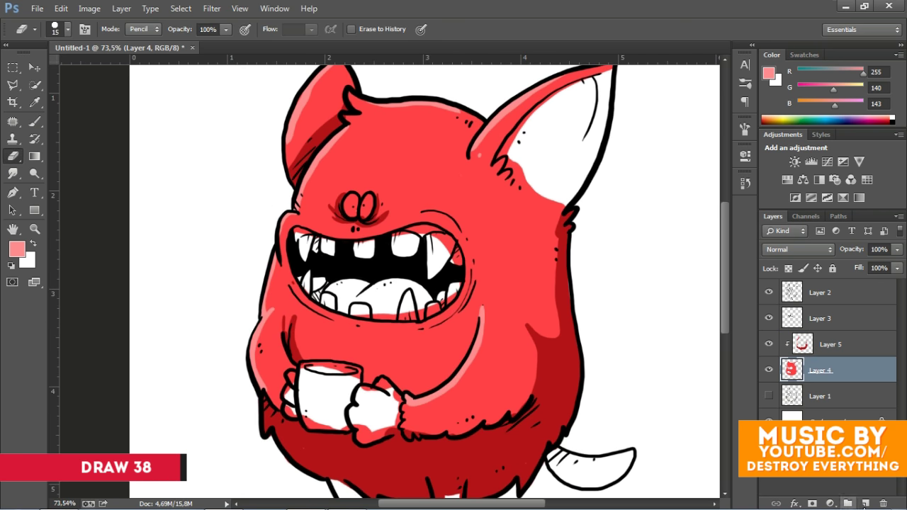
- Add a new layer and set the foreground colour to pale orange
left_click(866, 504)
key("i")
left_click(17, 249)
left_click_drag(786, 352, 786, 338)
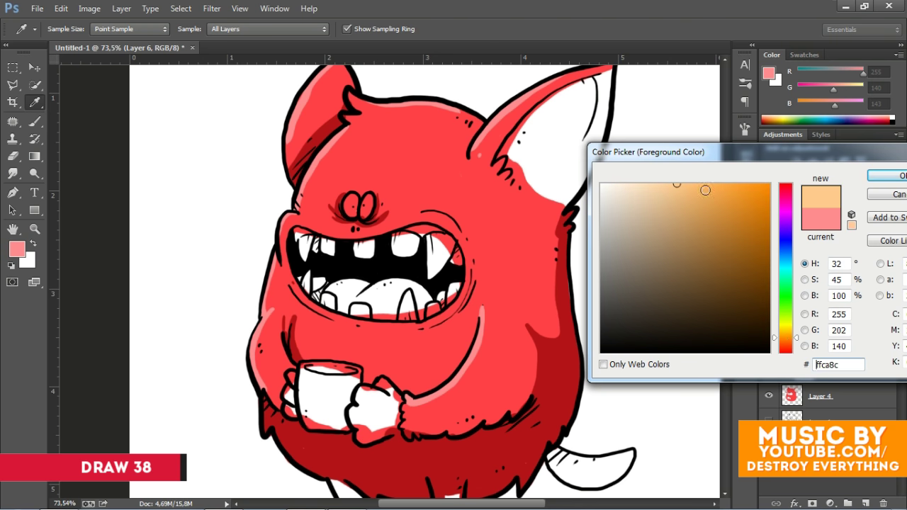
key("Return")
key("b")
scroll(426, 284, "up", 2)
scroll(567, 156, "up", 2)
- Paint the inside of the right ear orange, up to the ear tip
mouse_move(539, 178)
left_mouse_down()
mouse_move(627, 99)
mouse_move(581, 259)
left_mouse_up()
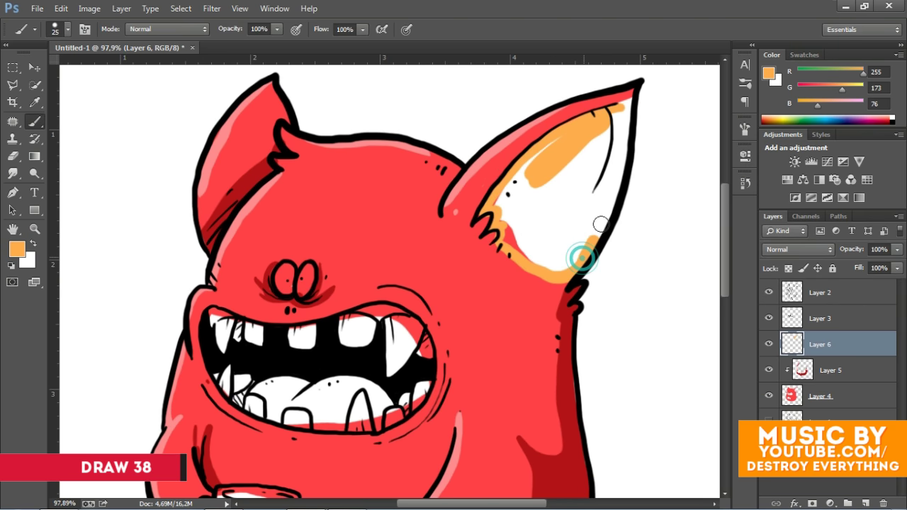
left_click_drag(624, 96, 614, 131)
mouse_move(546, 148)
left_mouse_down()
mouse_move(519, 193)
mouse_move(581, 247)
mouse_move(613, 127)
left_mouse_up()
key("e")
key("b")
- Paint the paw, the left and middle legs and the tail base orange
left_click_drag(375, 270, 435, 121)
mouse_move(379, 375)
left_mouse_down()
mouse_move(402, 386)
mouse_move(394, 433)
mouse_move(347, 408)
mouse_move(383, 380)
mouse_move(366, 401)
left_mouse_up()
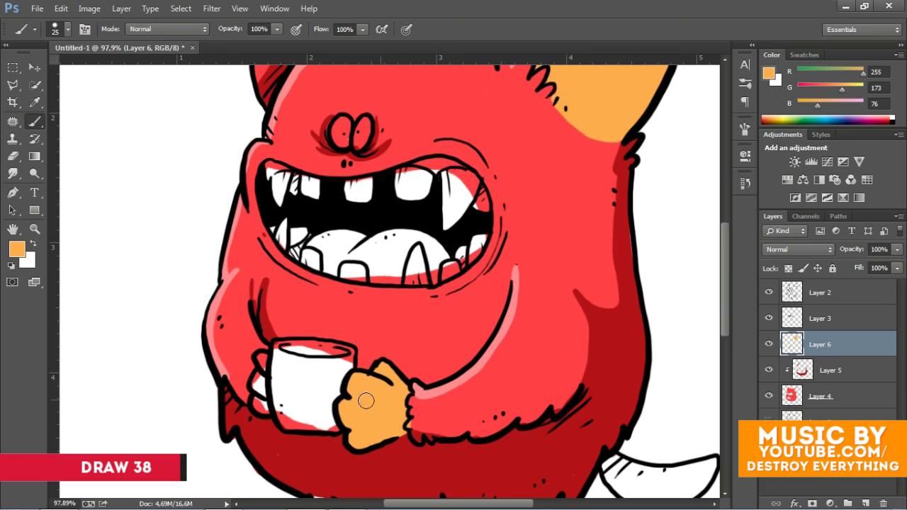
left_click_drag(407, 425, 368, 309)
key("e")
key("b")
mouse_move(280, 380)
left_mouse_down()
mouse_move(298, 425)
mouse_move(306, 406)
left_mouse_up()
mouse_move(407, 379)
left_mouse_down()
mouse_move(429, 461)
mouse_move(443, 382)
mouse_move(424, 432)
left_mouse_up()
mouse_move(567, 344)
left_mouse_down()
mouse_move(581, 369)
mouse_move(670, 358)
left_mouse_up()
left_click_drag(581, 368, 660, 386)
- Paint the upper gum orange, then pick a lighter pale orange with a bigger brush
scroll(616, 372, "up", 3)
mouse_move(370, 234)
left_mouse_down()
mouse_move(402, 239)
mouse_move(384, 236)
left_mouse_up()
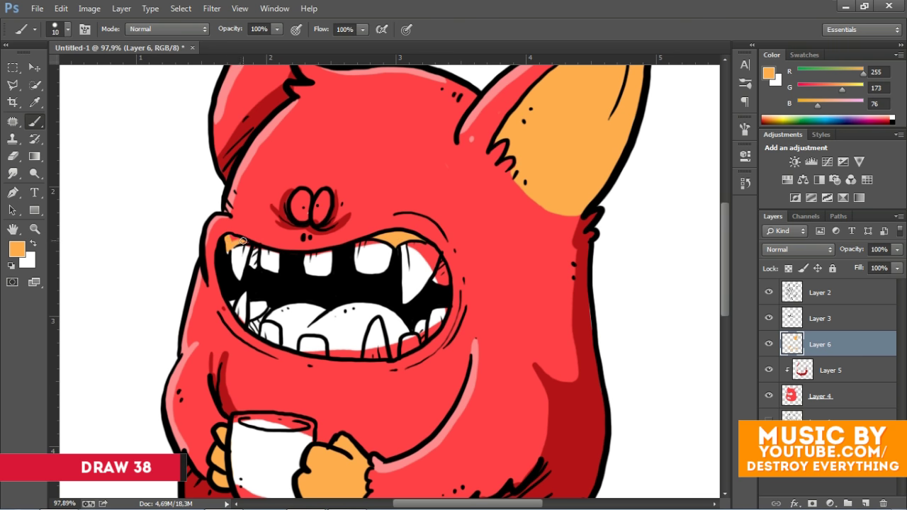
left_click_drag(257, 331, 214, 377)
left_click(17, 248)
left_click(632, 183)
left_click(885, 175)
key("bracketright")
key("bracketright")
key("bracketright")
- Add a clipped highlight layer and paint a light highlight along the right ear
key("ctrl+shift+alt+n")
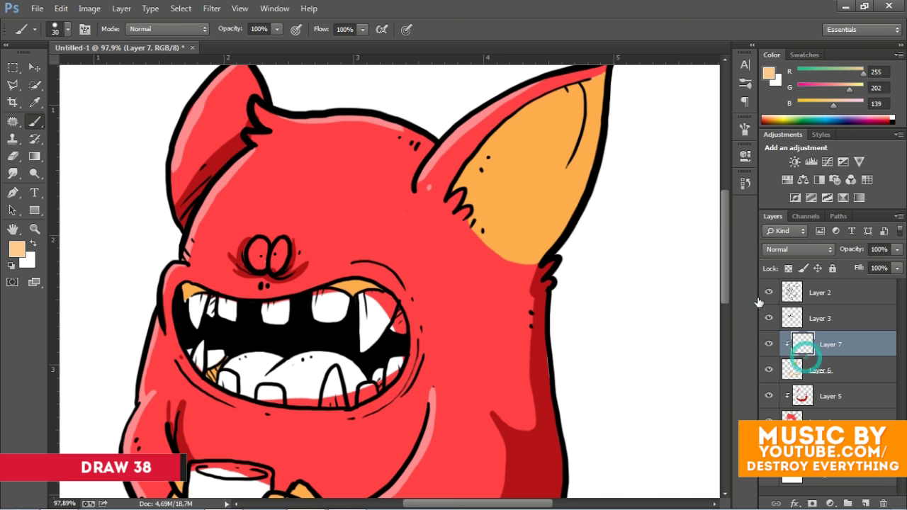
key("ctrl+alt+g")
left_click_drag(603, 74, 560, 213)
left_click(542, 233)
left_click(17, 248)
left_click(881, 175)
- Paint a light highlight along the top of the tail
scroll(336, 290, "down", 2)
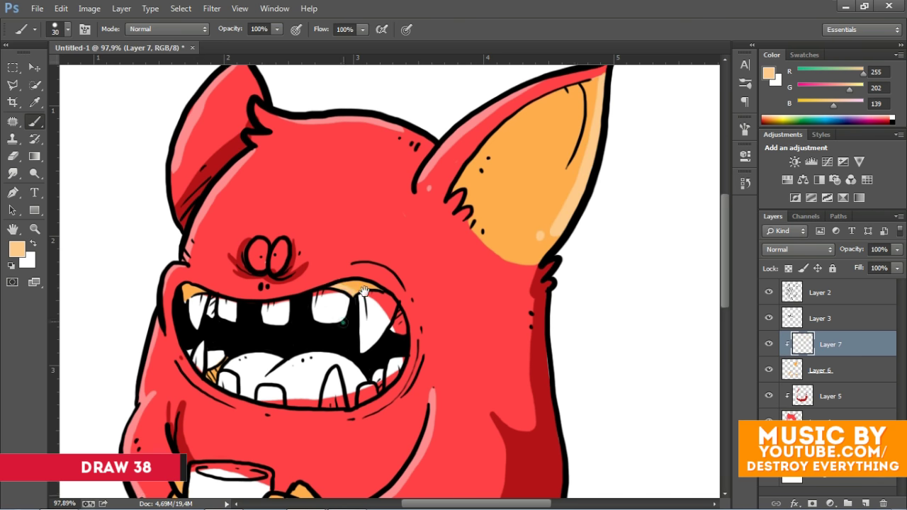
scroll(397, 289, "left", 2)
scroll(399, 272, "down", 2)
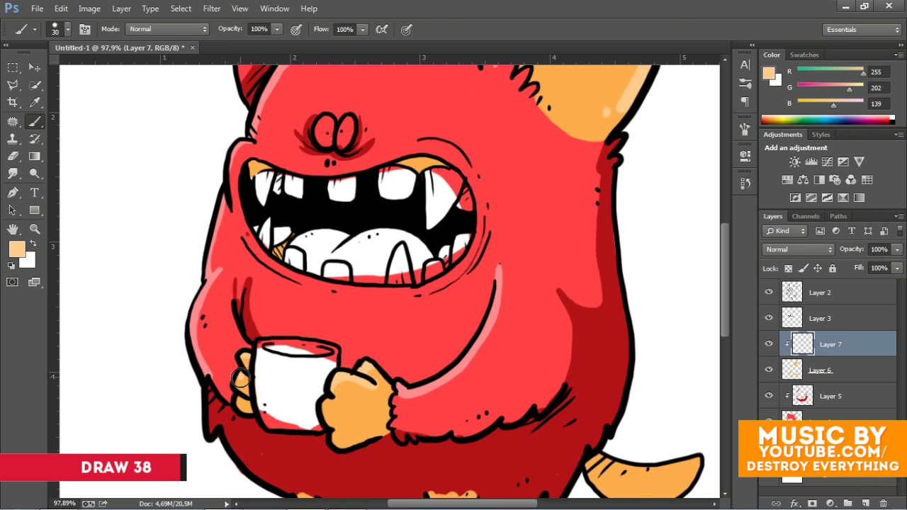
scroll(367, 305, "down", 3)
scroll(367, 305, "right", 2)
left_click_drag(551, 379, 645, 370)
scroll(316, 395, "down", 2)
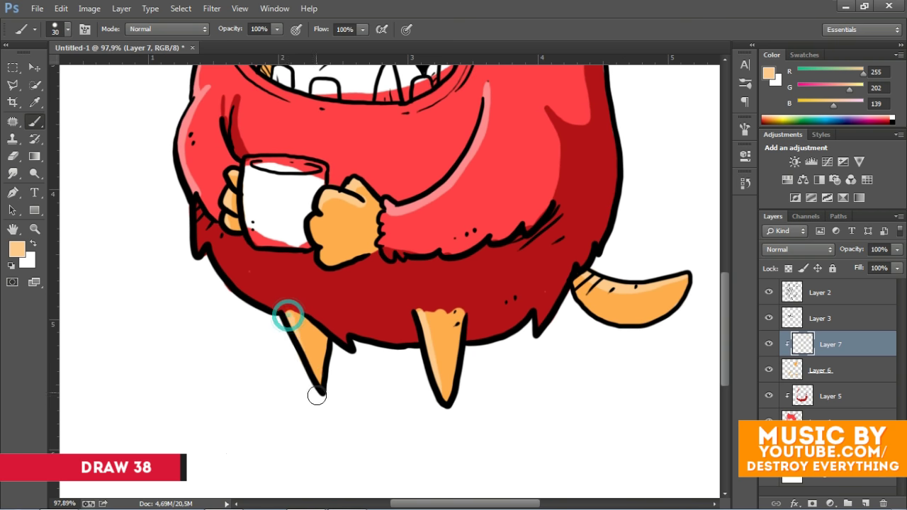
- Set the foreground colour to the deeper orange ff834c
key("i")
scroll(355, 304, "up", 3)
left_click(17, 248)
left_click(787, 346)
key("Return")
key("b")
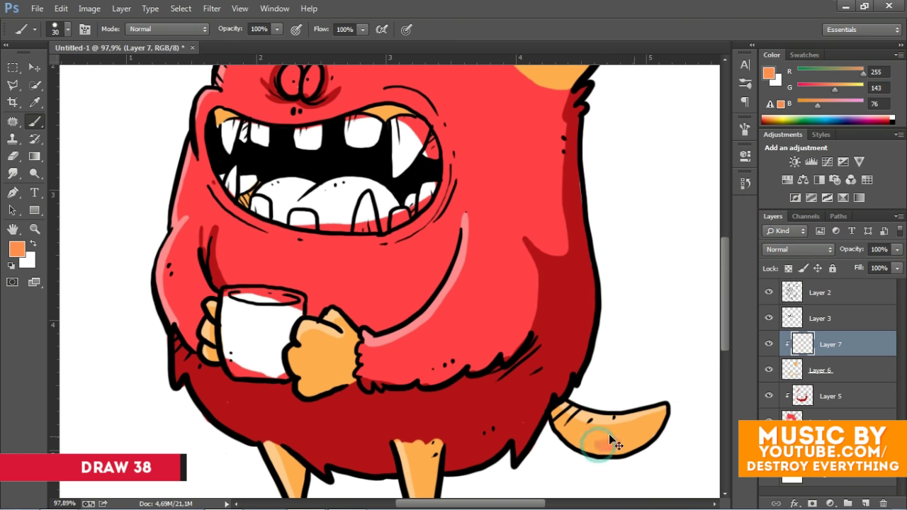
- Repaint the deeper orange shading inside the right ear
left_click_drag(587, 425, 586, 323)
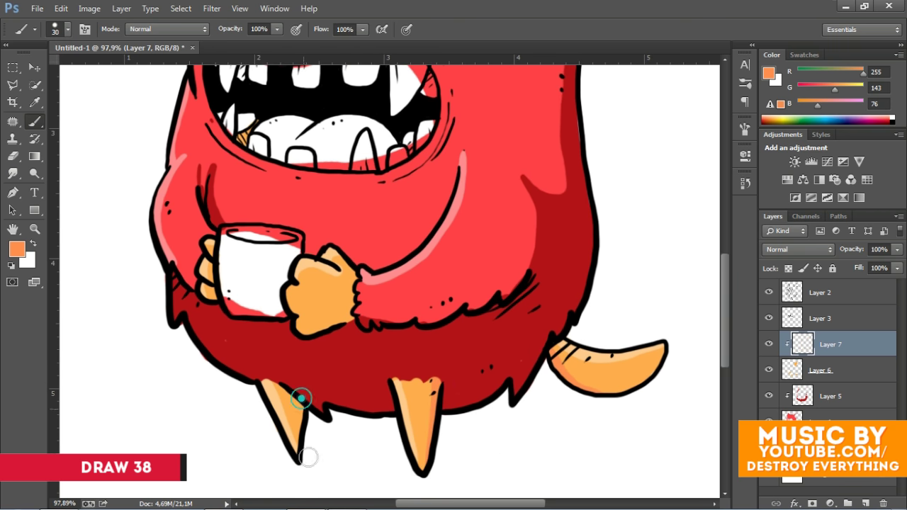
scroll(224, 296, "up", 4)
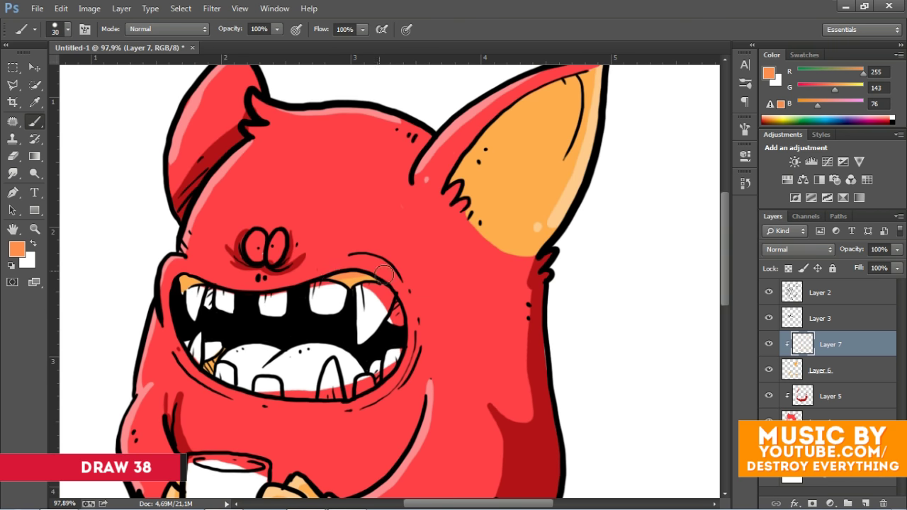
scroll(496, 152, "up", 1)
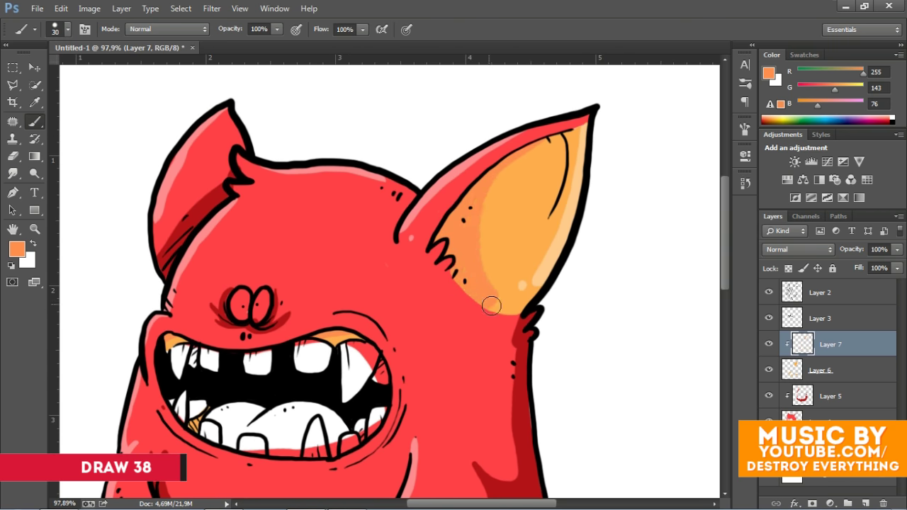
left_click_drag(498, 182, 520, 149)
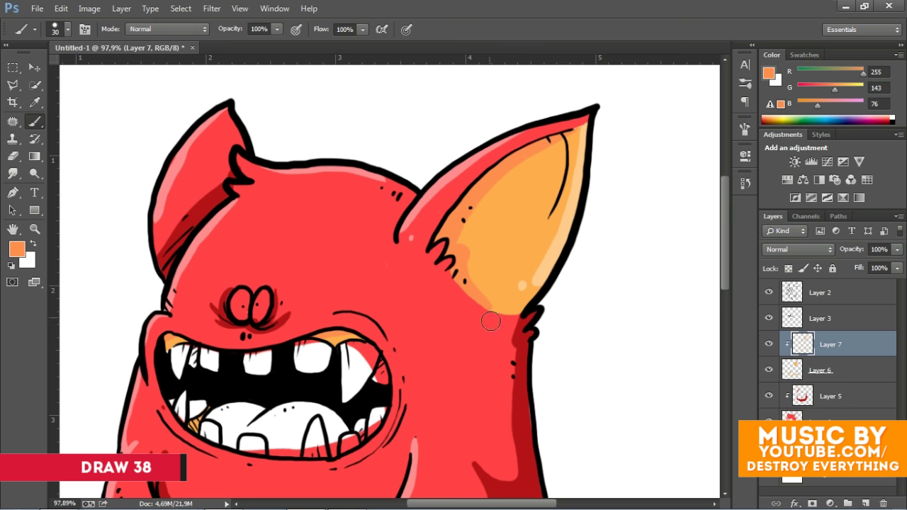
scroll(395, 153, "down", 2)
key("e")
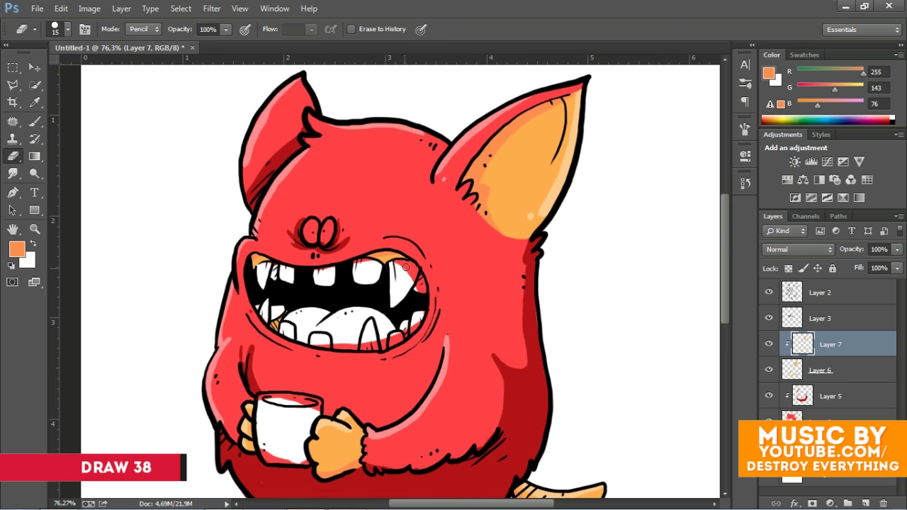
scroll(659, 374, "down", 5)
- Change the background Color Fill to light peach ffca8b
double_click(810, 480)
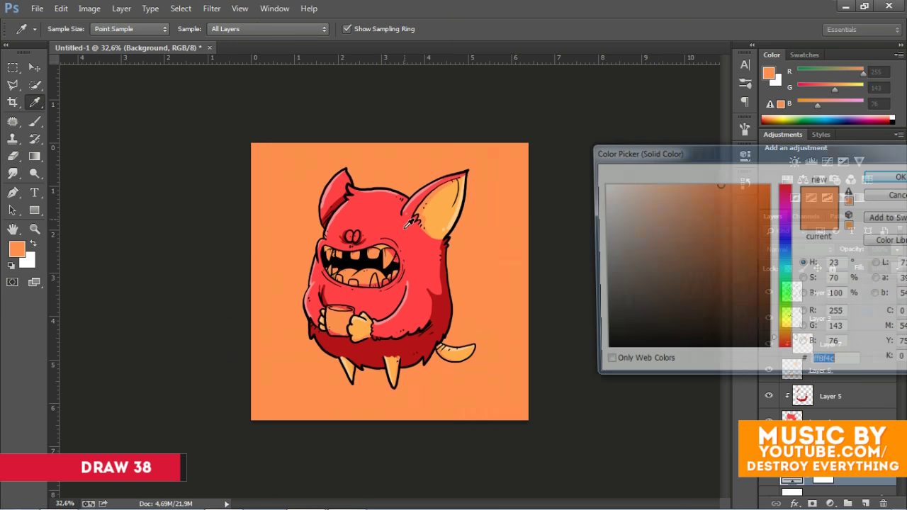
left_click(415, 237)
left_click(457, 222)
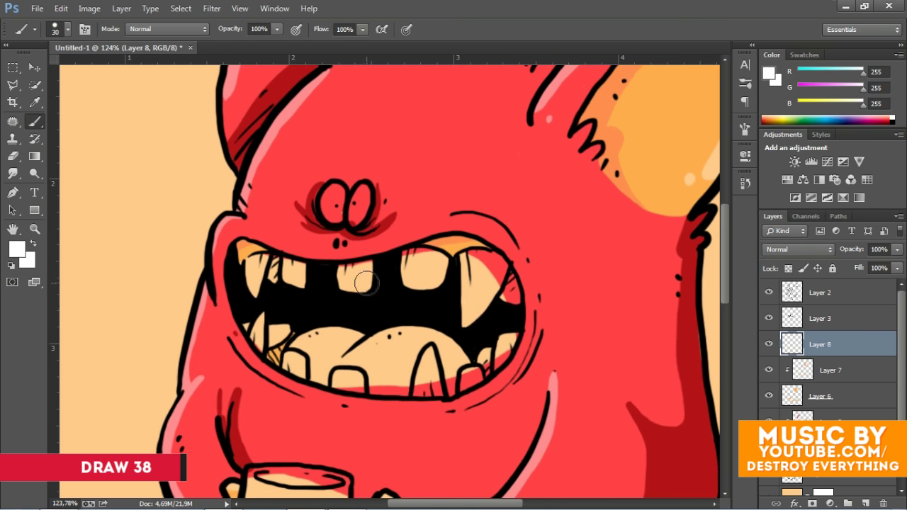
- Paint the right tooth and the upper and lower teeth white
mouse_move(467, 256)
left_mouse_down()
mouse_move(467, 311)
mouse_move(514, 298)
mouse_move(472, 280)
mouse_move(469, 322)
mouse_move(503, 361)
mouse_move(474, 383)
left_mouse_up()
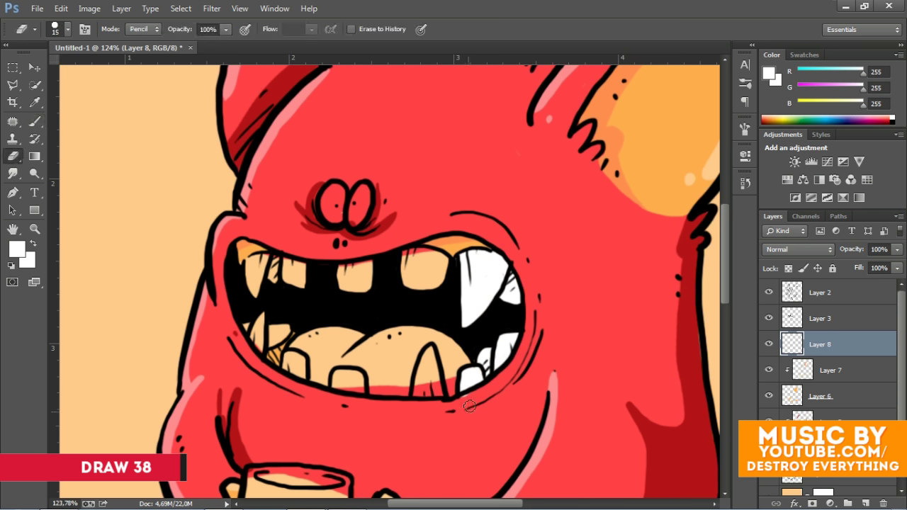
key("]")
mouse_move(408, 251)
left_mouse_down()
mouse_move(436, 280)
mouse_move(319, 283)
mouse_move(259, 273)
mouse_move(252, 294)
left_mouse_up()
mouse_move(257, 319)
left_mouse_down()
mouse_move(260, 341)
mouse_move(287, 333)
mouse_move(300, 358)
left_mouse_up()
key("[")
key("[")
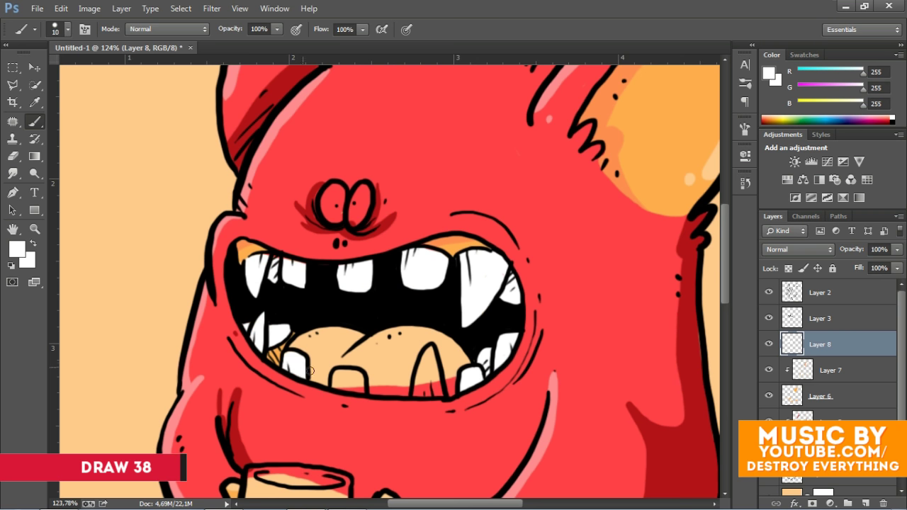
left_click_drag(362, 378, 339, 382)
- Paint the eye whites and the lower fang white, then pick a grey for tooth shading
mouse_move(334, 198)
left_mouse_down()
mouse_move(329, 216)
mouse_move(360, 188)
left_mouse_up()
mouse_move(421, 360)
left_mouse_down()
mouse_move(429, 390)
mouse_move(436, 383)
left_mouse_up()
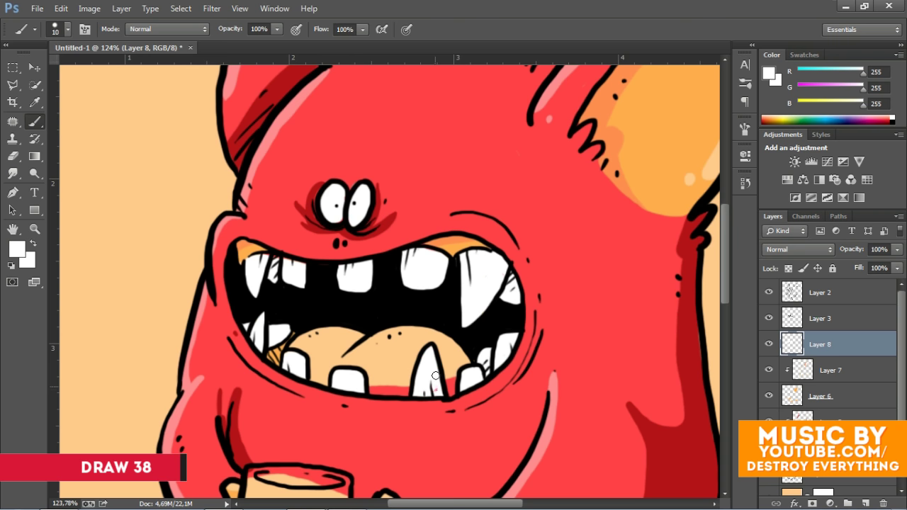
left_click(17, 248)
left_click(881, 176)
- Shade the upper and lower teeth and fangs grey on a new clipped layer
left_click(866, 504)
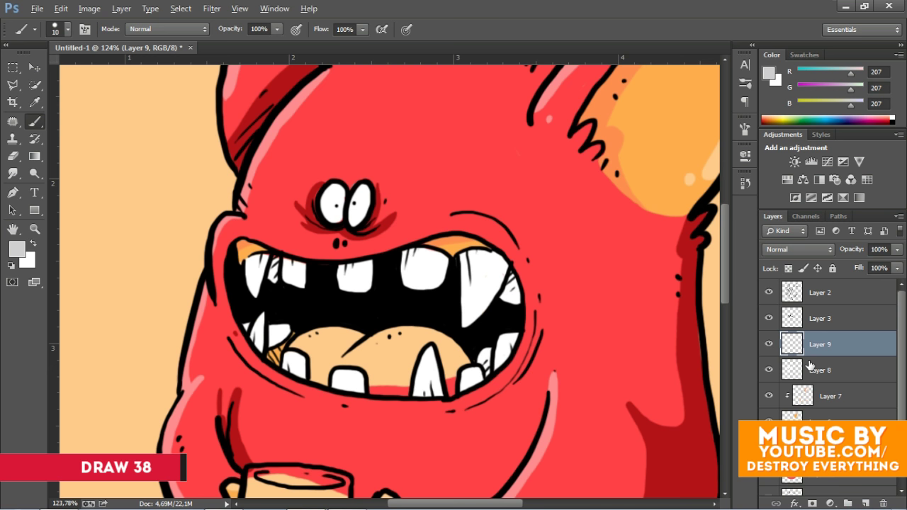
left_click(773, 357, "alt")
mouse_move(502, 265)
left_mouse_down()
mouse_move(505, 292)
mouse_move(499, 256)
left_mouse_up()
left_click_drag(443, 248, 441, 287)
left_click_drag(370, 256, 368, 290)
left_click_drag(304, 259, 302, 287)
left_click_drag(272, 280, 265, 253)
left_click_drag(272, 323, 259, 350)
left_click_drag(296, 351, 298, 375)
left_click_drag(437, 347, 434, 387)
mouse_move(492, 347)
left_mouse_down()
mouse_move(480, 375)
mouse_move(515, 333)
left_mouse_up()
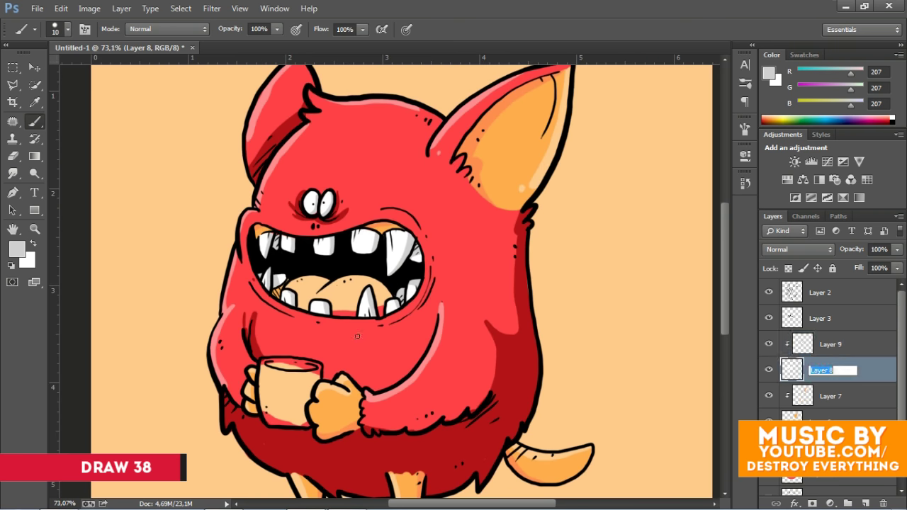
- Rename Layer 8 to 'b' and paint the cup white
type("b")
left_click(17, 248)
mouse_move(280, 383)
left_mouse_down()
mouse_move(257, 359)
mouse_move(299, 433)
mouse_move(342, 375)
mouse_move(312, 340)
mouse_move(253, 347)
mouse_move(319, 369)
mouse_move(284, 418)
mouse_move(308, 429)
left_mouse_up()
key("bracketleft")
key("bracketleft")
key("bracketleft")
- Shade the cup's right side and inner rim light grey on Layer 9
left_click(837, 344)
left_click(16, 248)
left_click(610, 201)
left_click(890, 158)
key("bracketright")
key("bracketright")
key("bracketright")
left_click_drag(338, 360, 322, 447)
key("bracketleft")
key("bracketleft")
key("bracketleft")
mouse_move(266, 344)
left_mouse_down()
mouse_move(336, 350)
mouse_move(311, 444)
left_mouse_up()
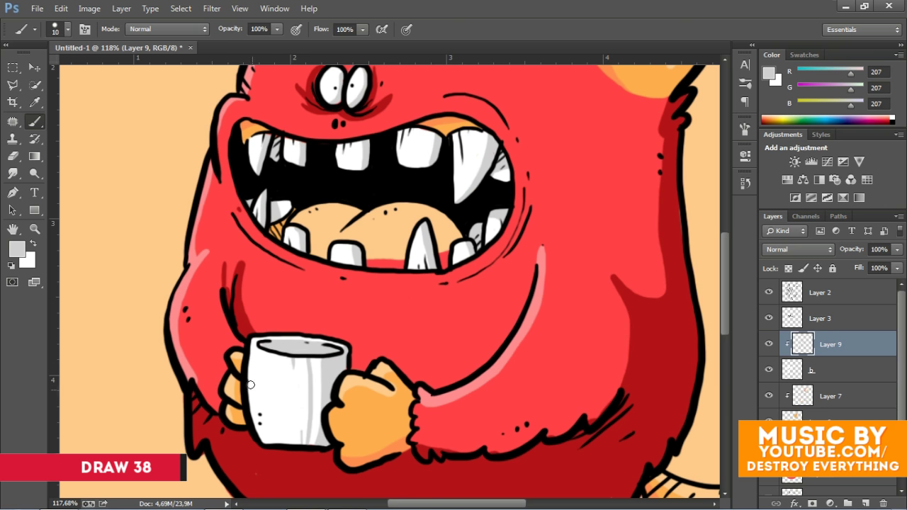
- Paint the whole tongue pink on a new layer
left_click(866, 503)
left_click(17, 248)
left_click(711, 187)
left_click(882, 178)
key("bracketright")
key("bracketright")
key("bracketright")
mouse_move(348, 212)
left_mouse_down()
mouse_move(301, 217)
mouse_move(315, 241)
mouse_move(400, 266)
mouse_move(441, 242)
mouse_move(447, 212)
mouse_move(319, 220)
mouse_move(390, 258)
left_mouse_up()
left_click_drag(411, 219, 368, 228)
- Add a new layer clipped to the tongue and pick a stronger red
left_click(866, 503)
key("ctrl+alt+g")
left_click(16, 248)
left_click(747, 170)
left_click(886, 177)
key("bracketright")
key("bracketright")
key("bracketright")
- Brush dark red shading across the tongue with a smaller brush
left_click(17, 248)
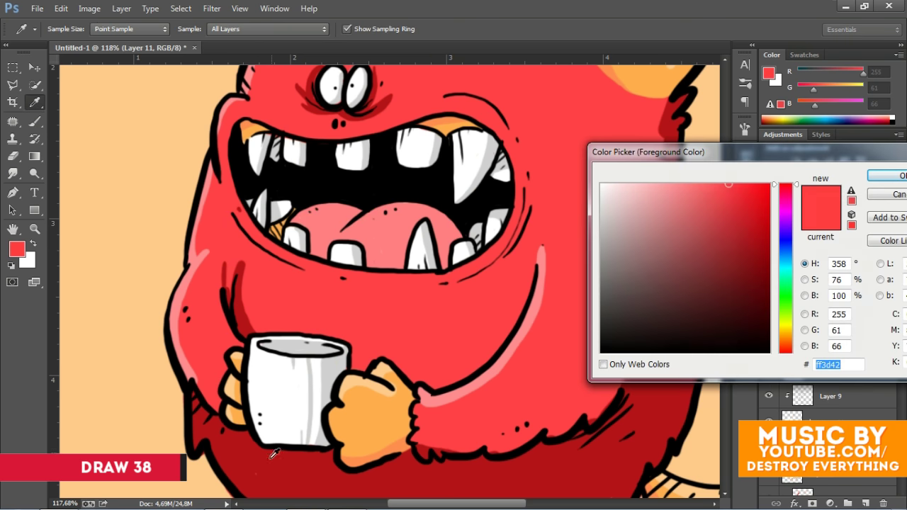
left_click(737, 213)
left_click(886, 172)
key("bracketleft")
key("bracketleft")
key("bracketleft")
left_click(16, 248)
left_click(747, 215)
left_click(886, 174)
mouse_move(343, 225)
left_mouse_down()
mouse_move(414, 209)
mouse_move(443, 266)
left_mouse_up()
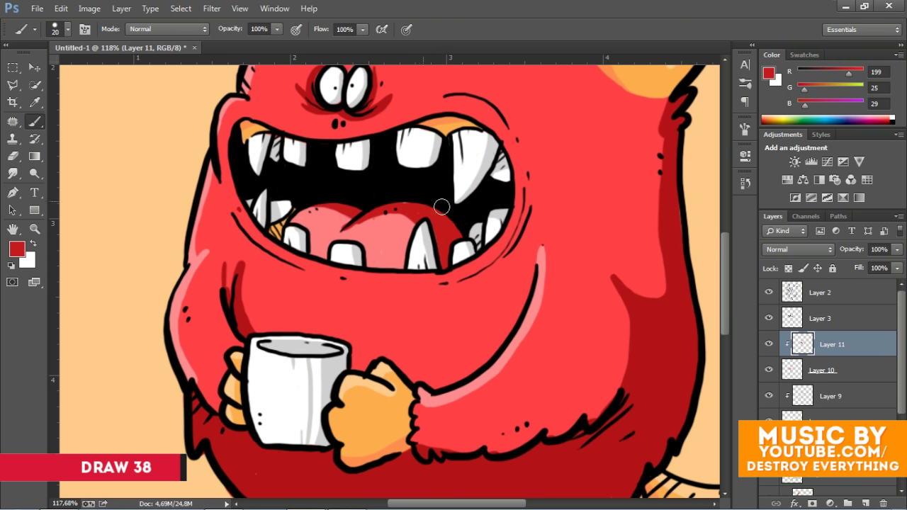
- Sample a lighter pink from the tongue and fit the whole canvas in view
left_click(16, 248)
left_click(375, 240)
key("Return")
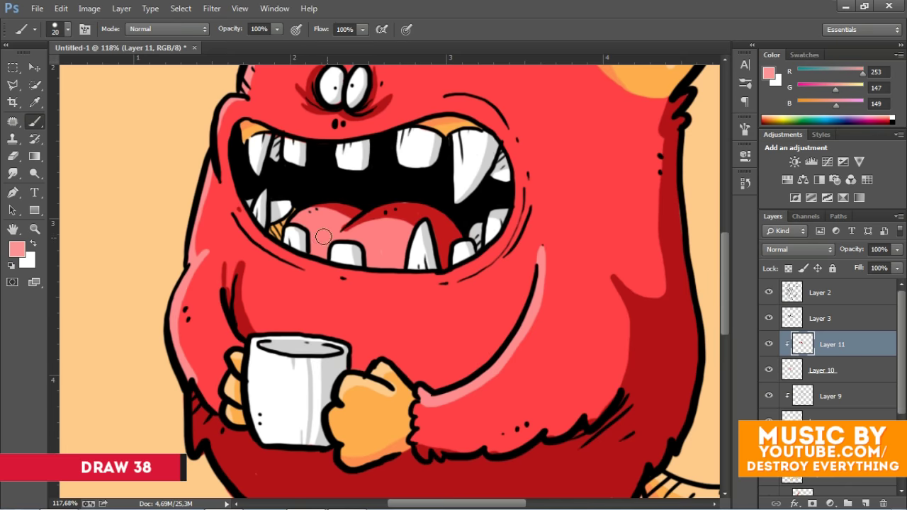
key("ctrl+0")
scroll(868, 415, "down", 5)
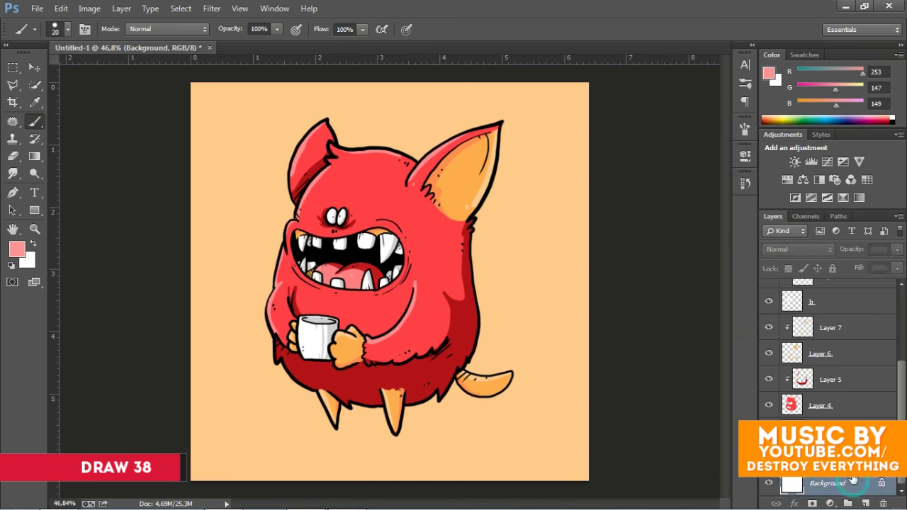
left_click(830, 503)
- Change the Color Fill 1 background to soft pink ff9497
left_click(786, 185)
left_click(689, 176)
left_click_drag(689, 176, 677, 179)
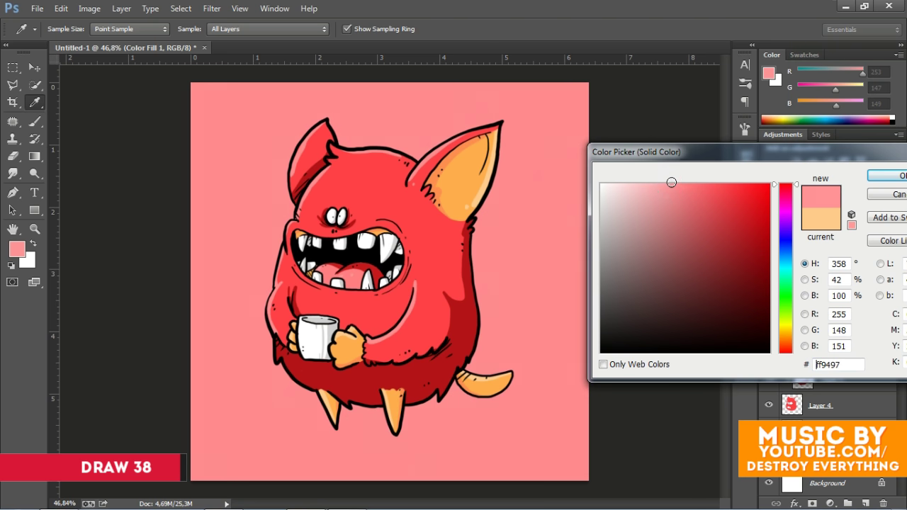
key("Return")
- Paint a darker red shadow with small dots under the monster
left_click(17, 249)
left_click(725, 199)
key("Return")
key("b")
mouse_move(415, 429)
left_mouse_down()
mouse_move(340, 425)
mouse_move(426, 432)
mouse_move(399, 429)
left_mouse_up()
left_click(457, 426)
left_click(275, 423)
scroll(390, 283, "down", 2)
scroll(829, 355, "up", 5)
- Sign 'DML 16' in black beside the monster on the top layer
left_click(829, 292)
left_click(17, 248)
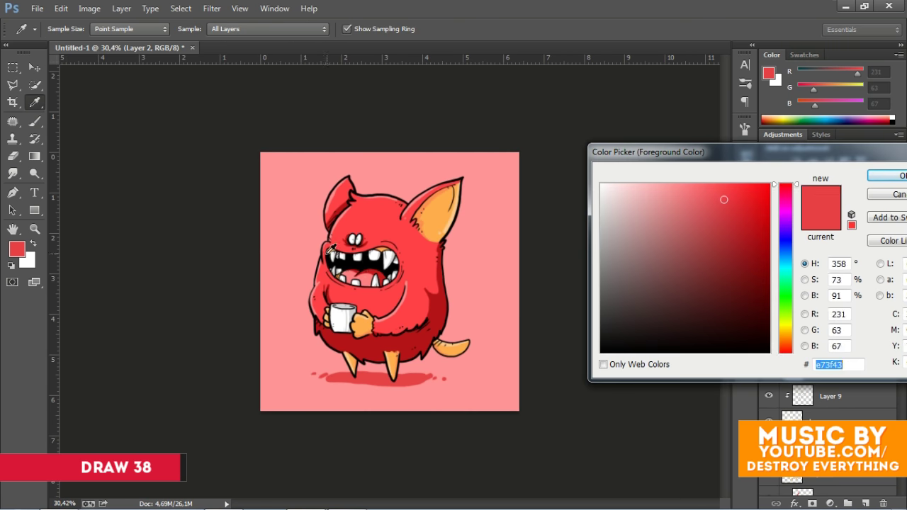
left_click(616, 342)
key("Return")
scroll(482, 245, "up", 2)
left_click_drag(485, 246, 488, 257)
left_click_drag(492, 256, 501, 255)
left_click_drag(504, 244, 509, 253)
mouse_move(477, 242)
left_mouse_down()
mouse_move(505, 234)
mouse_move(516, 255)
left_mouse_up()
left_click_drag(523, 243, 521, 254)
- Select all the artwork layers and group them with Ctrl+G
scroll(516, 248, "down", 2)
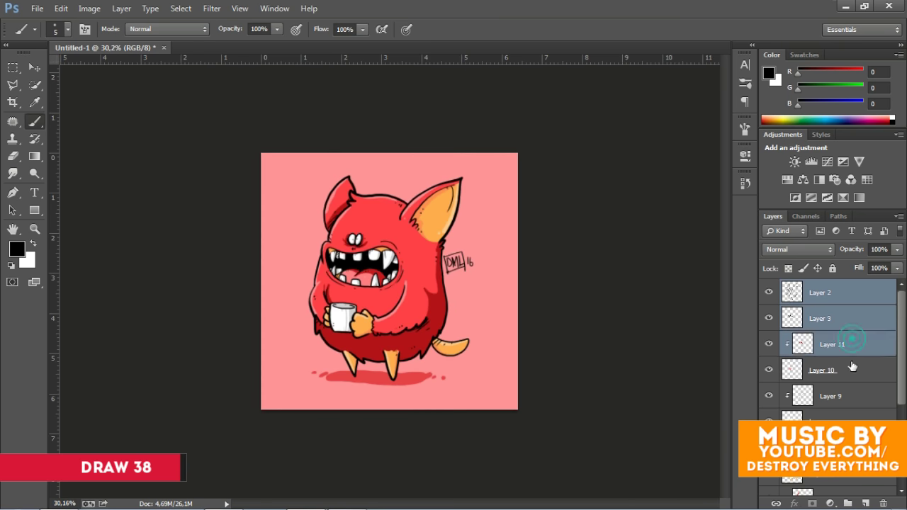
scroll(829, 355, "down", 3)
left_click(829, 396, "shift")
key("ctrl+g")
key("v")
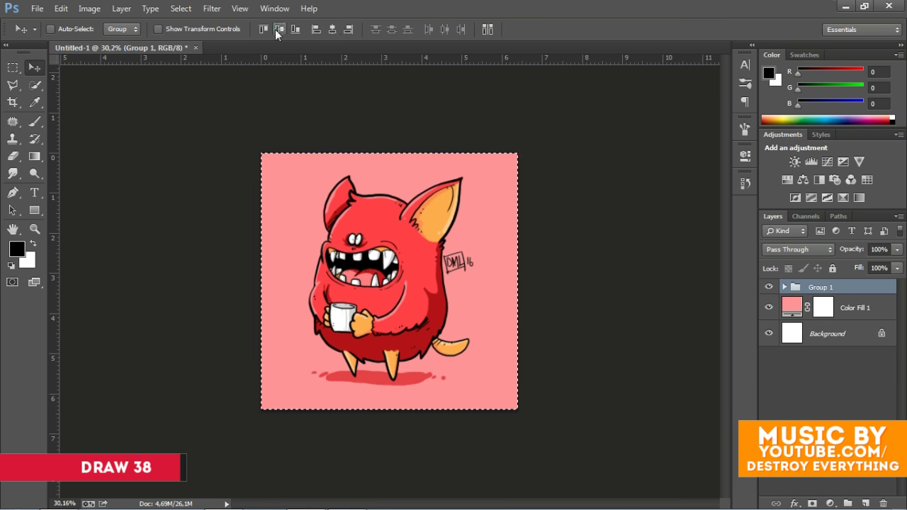
scroll(350, 158, "down", 2)
scroll(680, 209, "up", 3)
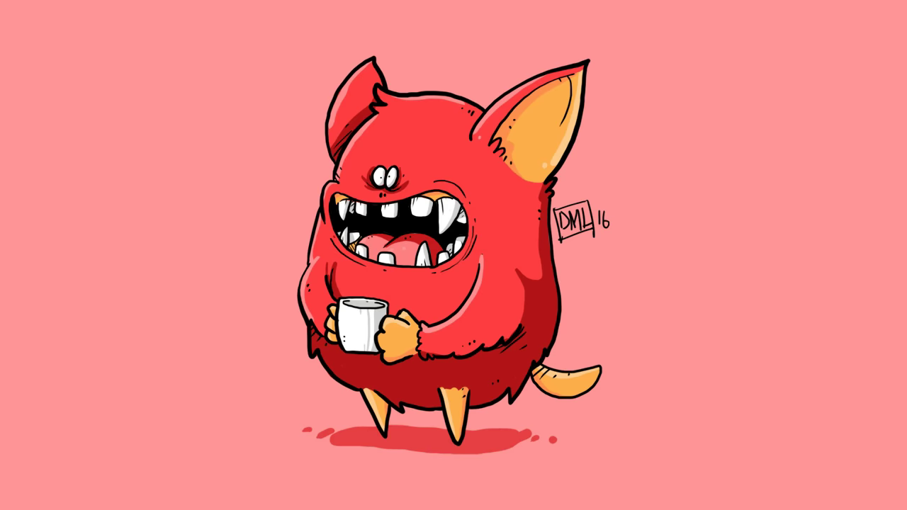